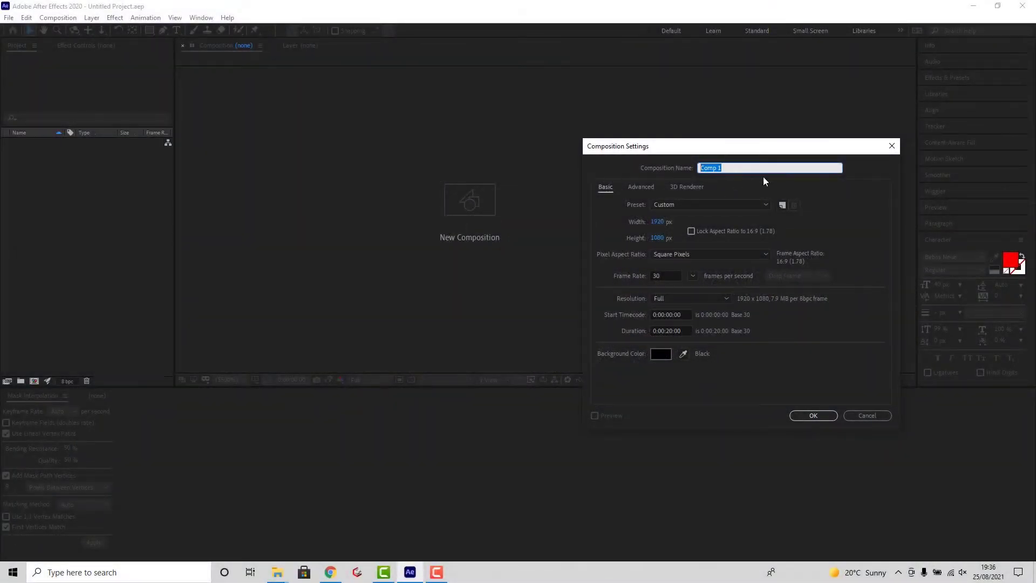
Create the new composition with the name fire.
{"action": "type", "text": "re"}
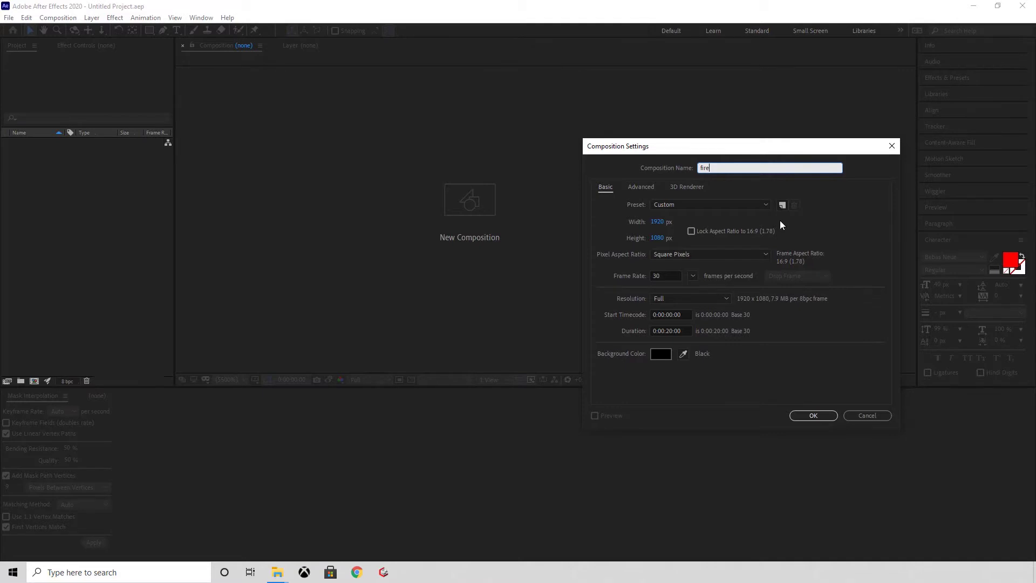
{"action": "left_click", "coordinate": [805, 416]}
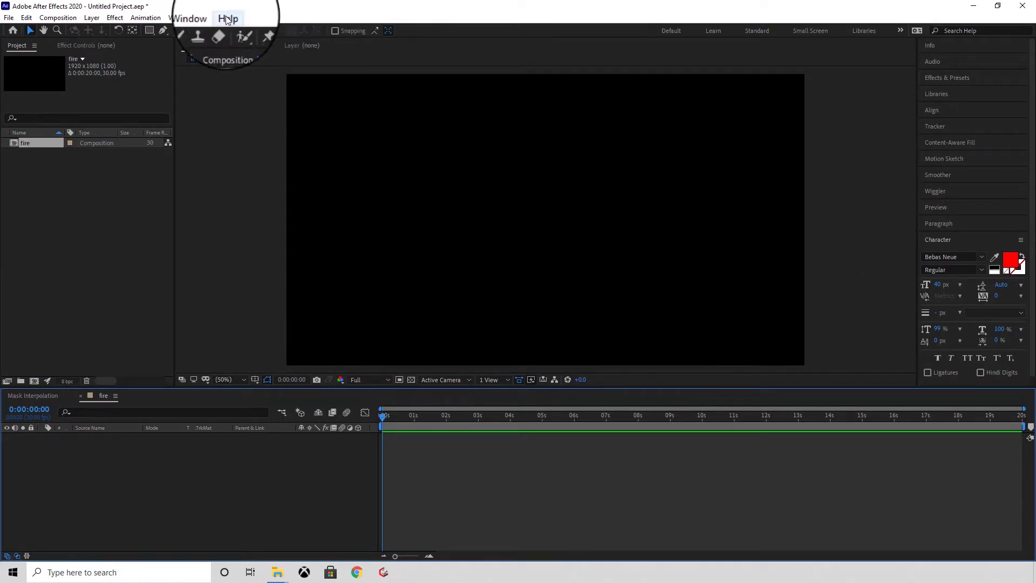
Add a paragraph text box across the middle of the composition reading "the big rano".
{"action": "left_click", "coordinate": [176, 30]}
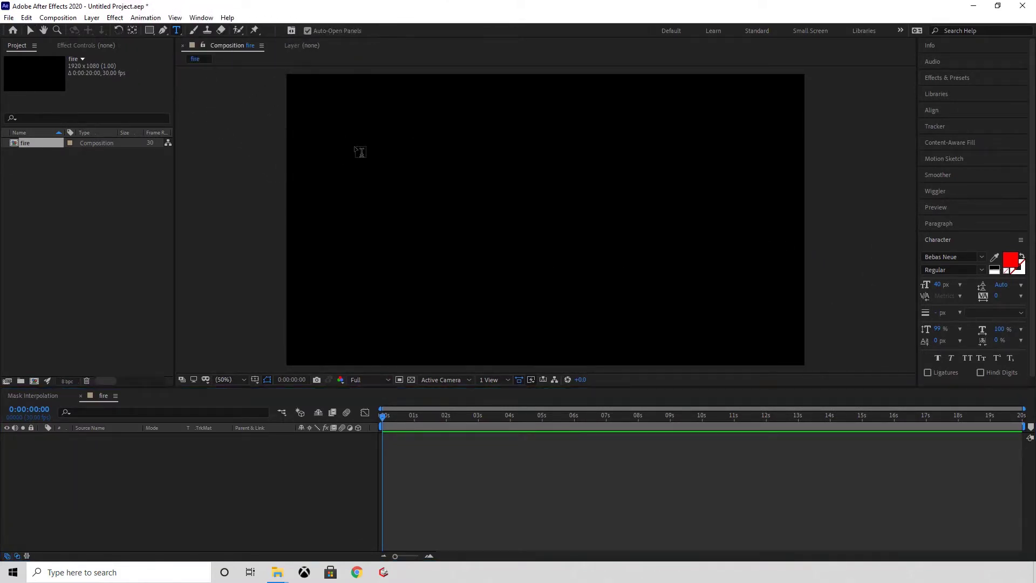
{"action": "left_click_drag", "start_coordinate": [346, 143], "coordinate": [757, 297]}
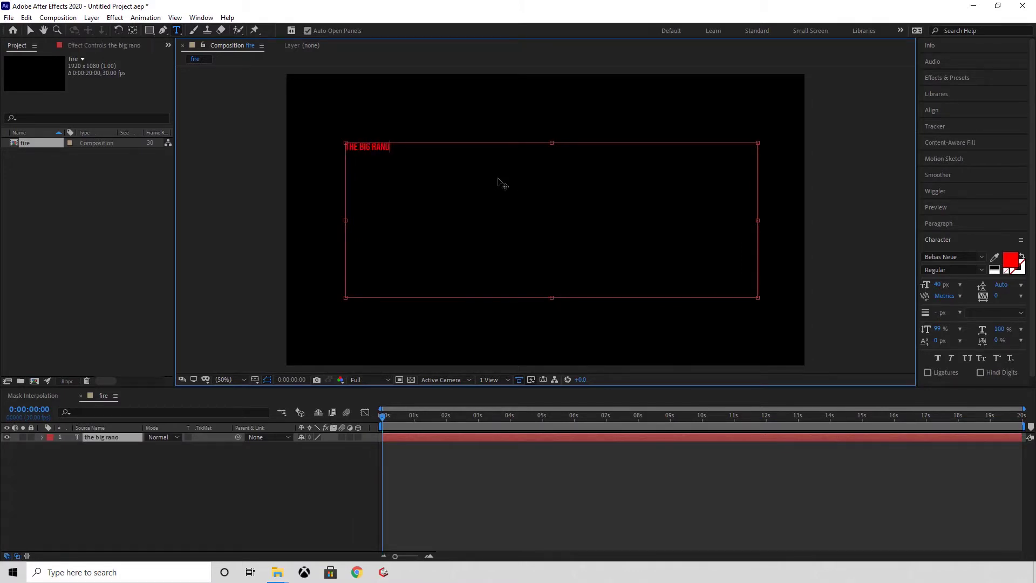
{"action": "mouse_move", "coordinate": [497, 180]}
{"action": "left_mouse_down"}
{"action": "mouse_move", "coordinate": [539, 215]}
{"action": "mouse_move", "coordinate": [488, 182]}
{"action": "left_mouse_up"}
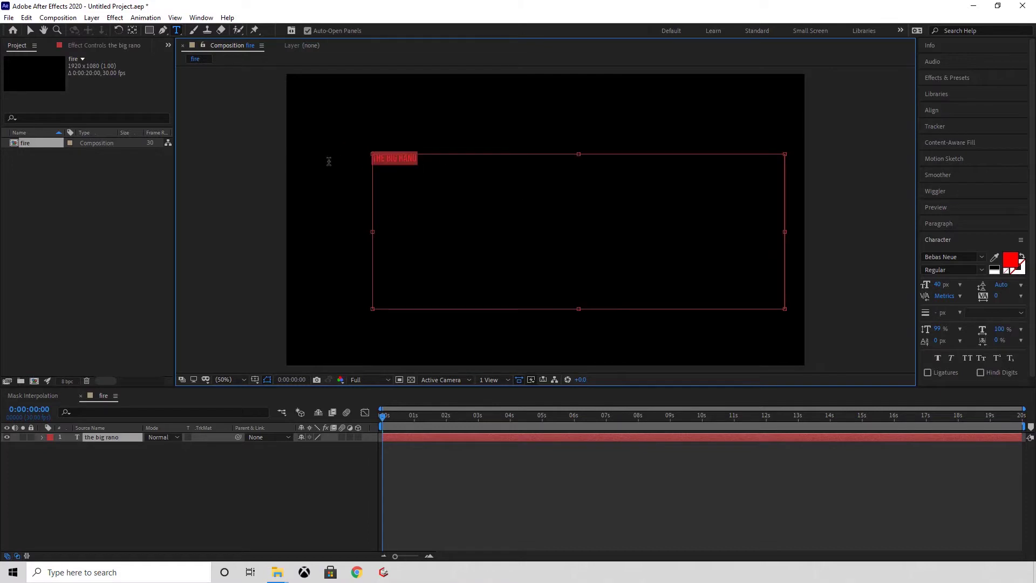
Set the title's font size to 335 px and shrink its text box to fit closely around the words.
{"action": "left_click_drag", "start_coordinate": [942, 289], "coordinate": [981, 289]}
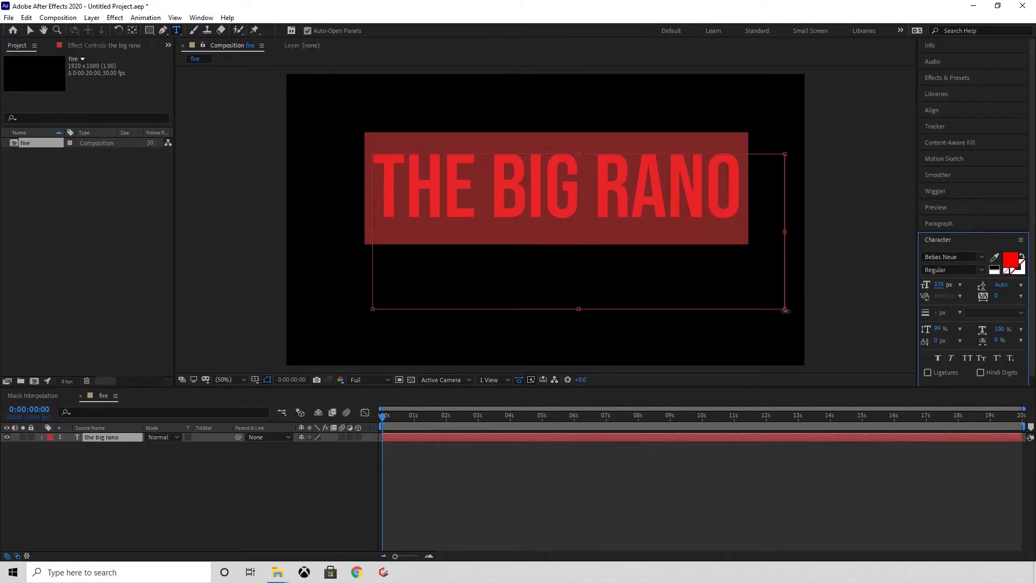
{"action": "left_click_drag", "start_coordinate": [785, 309], "coordinate": [780, 243]}
{"action": "mouse_move", "coordinate": [574, 154]}
{"action": "left_mouse_down"}
{"action": "mouse_move", "coordinate": [573, 139]}
{"action": "mouse_move", "coordinate": [573, 160]}
{"action": "mouse_move", "coordinate": [577, 149]}
{"action": "left_mouse_up"}
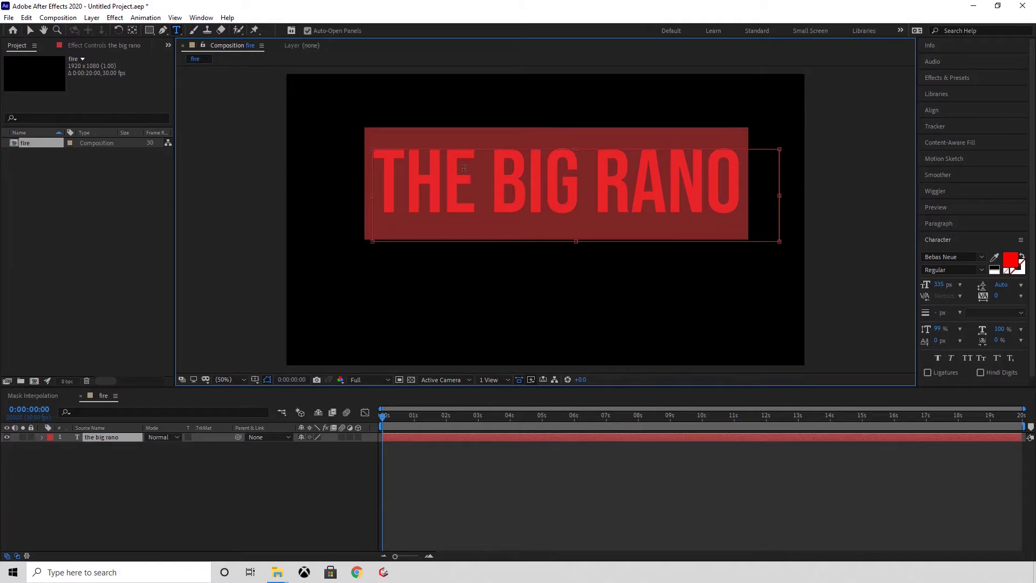
Move the title down to the middle of the frame and change its fill colour to white.
{"action": "left_click", "coordinate": [31, 31]}
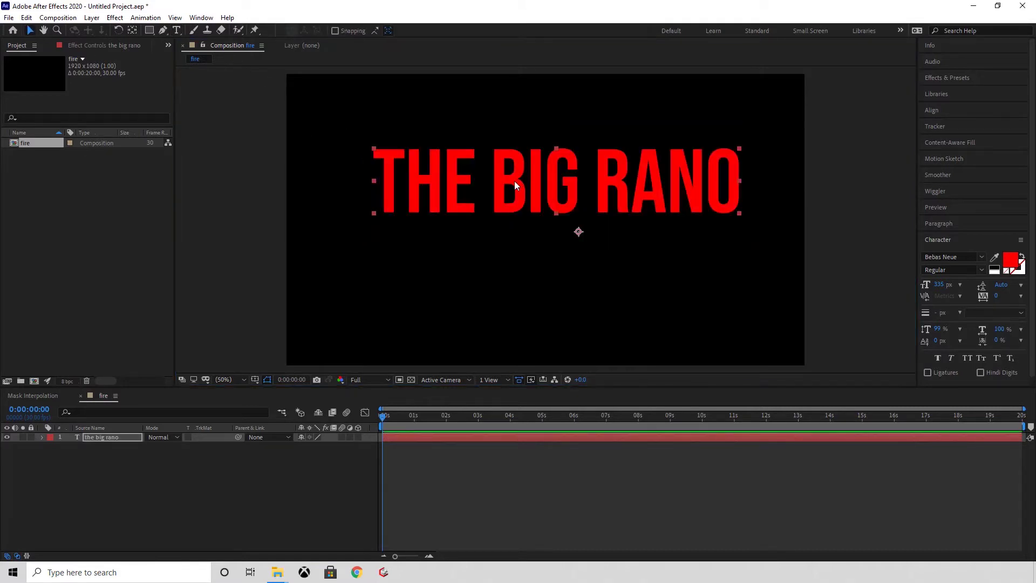
{"action": "left_click_drag", "start_coordinate": [515, 185], "coordinate": [508, 221]}
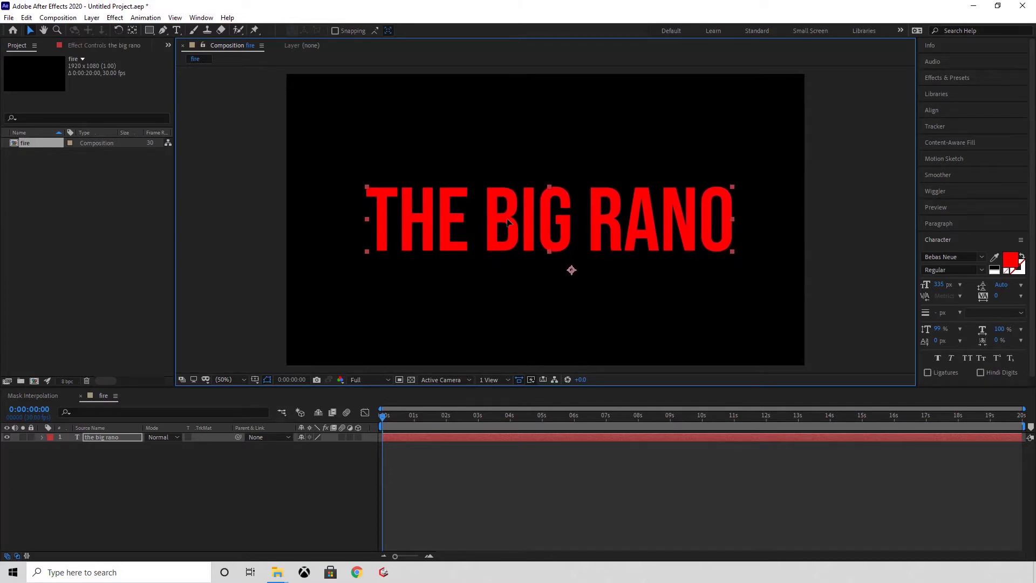
{"action": "double_click", "coordinate": [475, 438]}
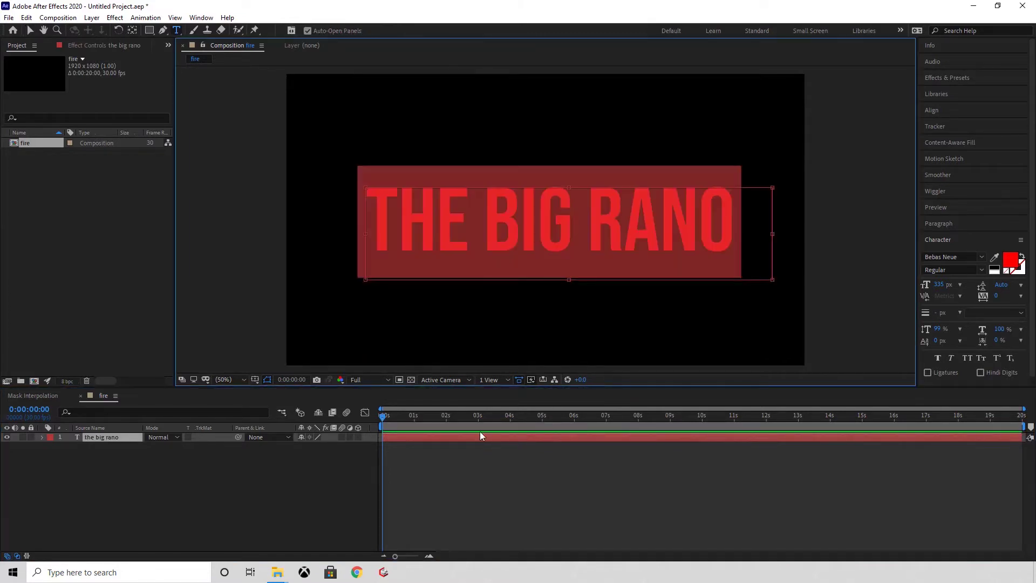
{"action": "left_click", "coordinate": [995, 271]}
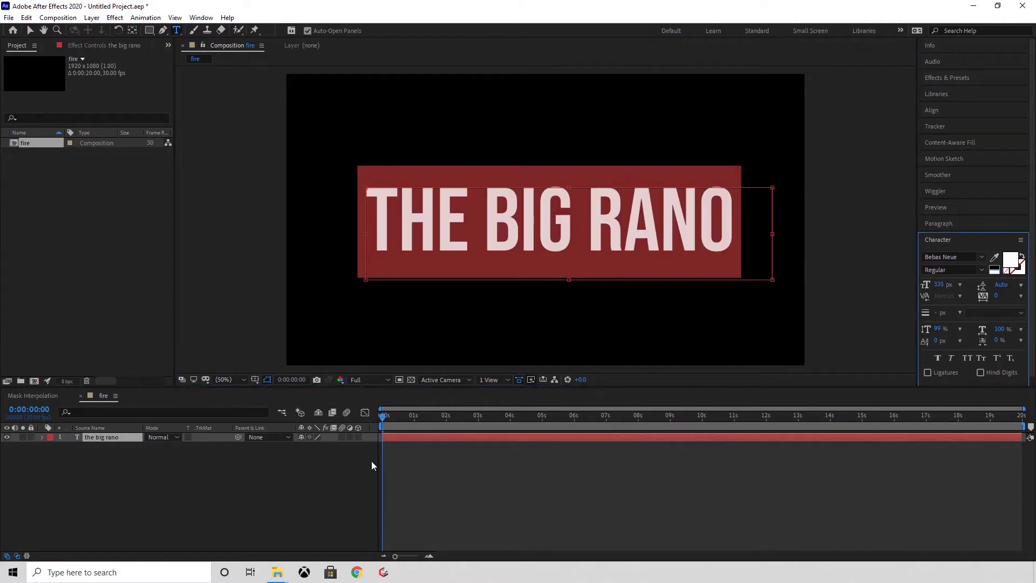
{"action": "key", "text": "Escape"}
{"action": "key", "text": "v"}
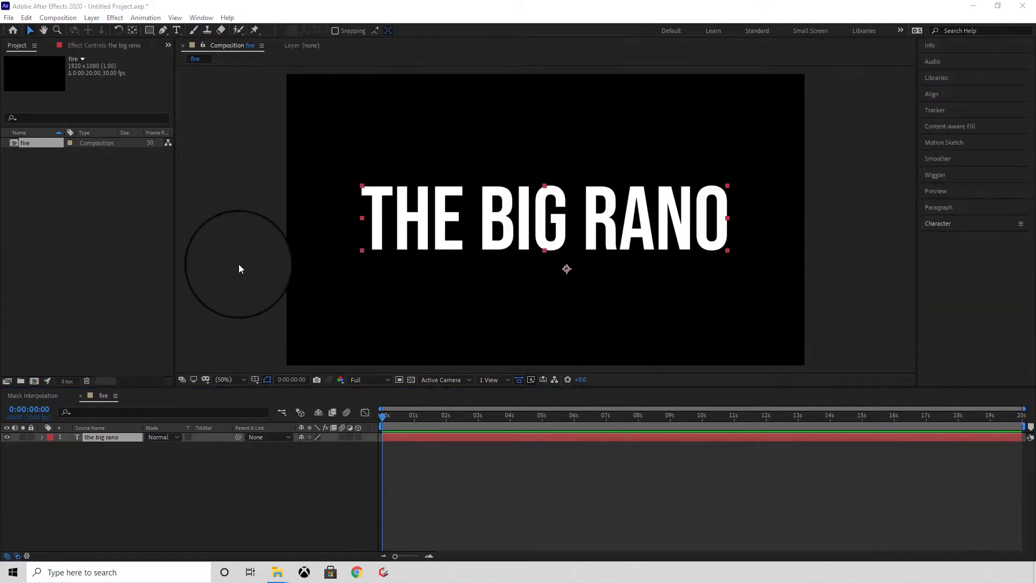
Auto-trace the title layer on the current frame using the Alpha channel to generate a layer of letter masks.
{"action": "left_click", "coordinate": [90, 19]}
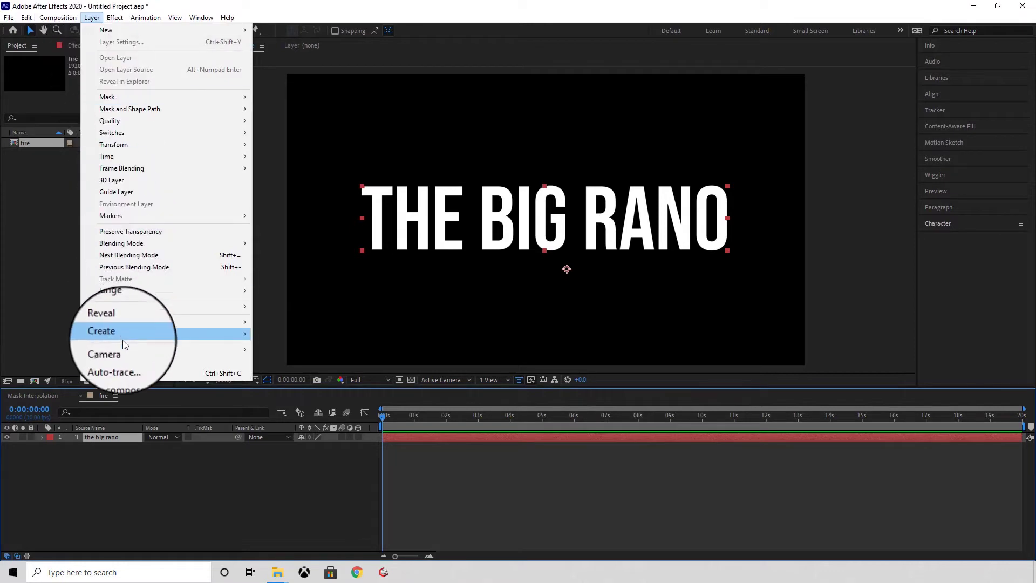
{"action": "left_click", "coordinate": [117, 360]}
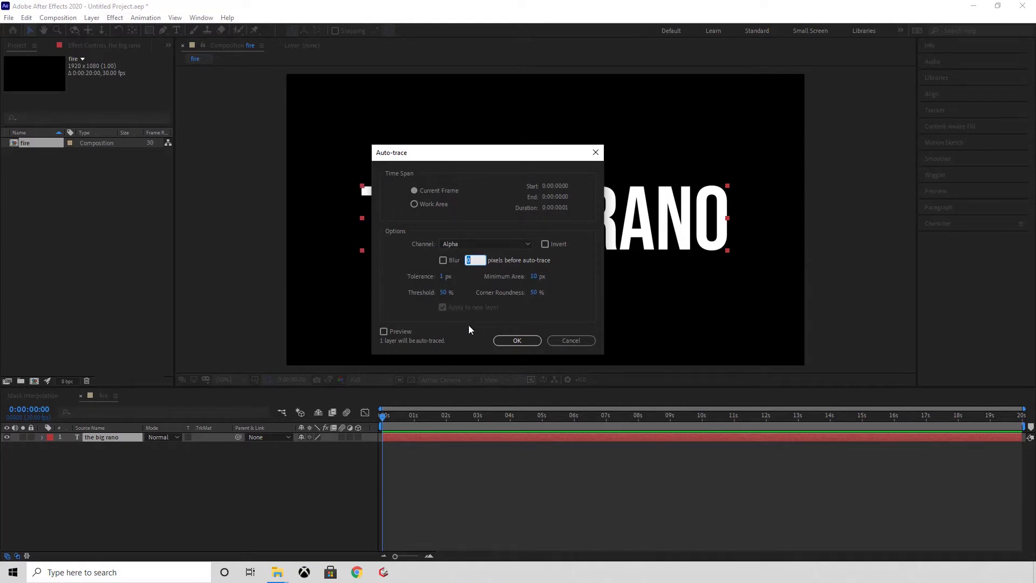
{"action": "left_click", "coordinate": [517, 340]}
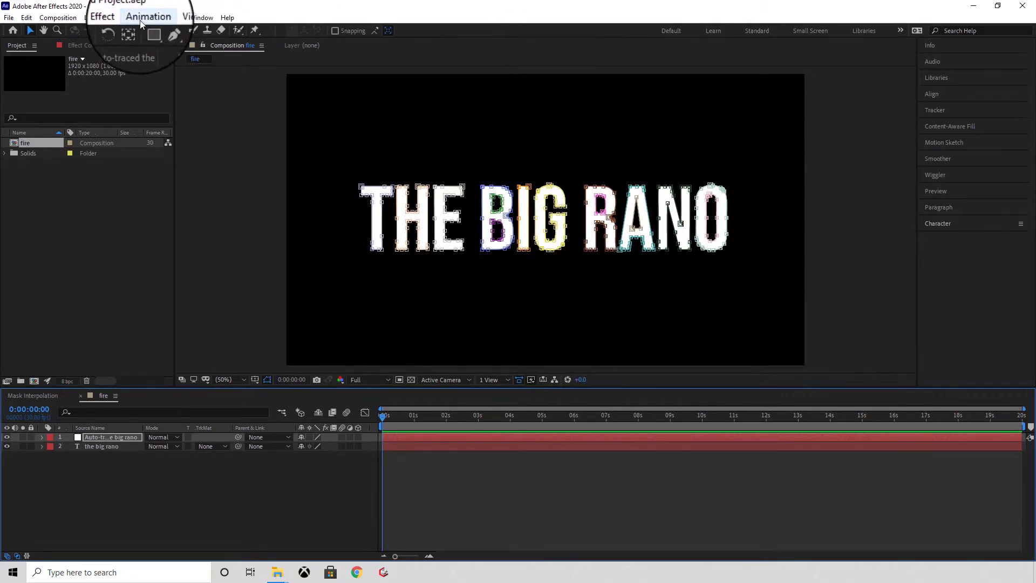
Find the Saber effect by searching for "sab" and apply it to the auto-traced layer.
{"action": "left_click", "coordinate": [196, 20]}
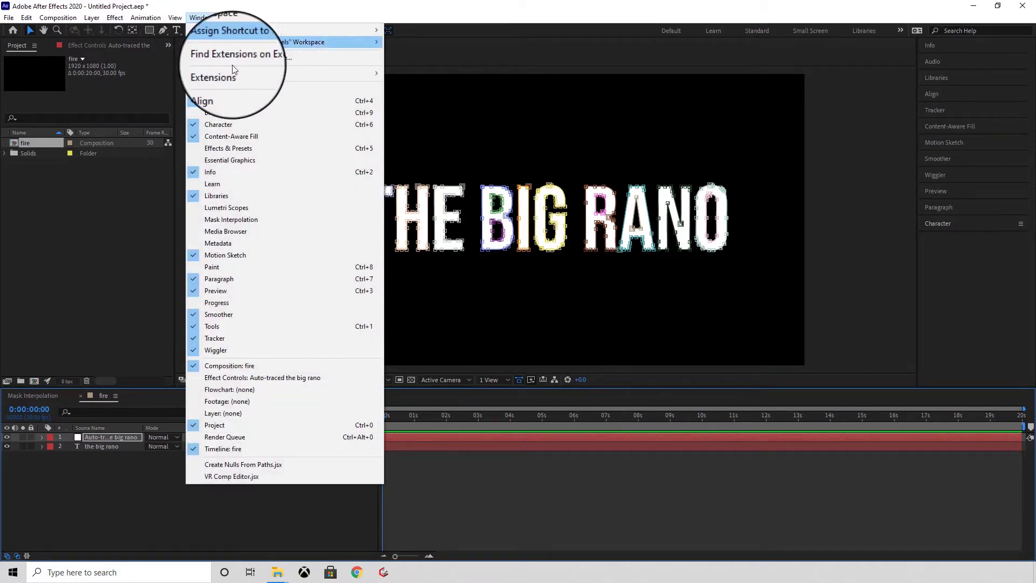
{"action": "left_click", "coordinate": [229, 149]}
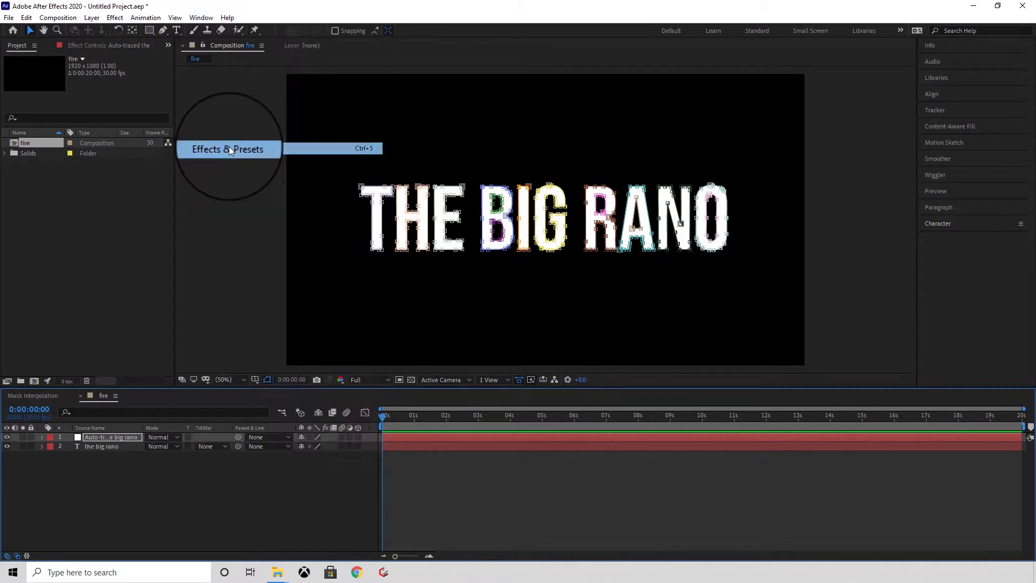
{"action": "double_click", "coordinate": [941, 254]}
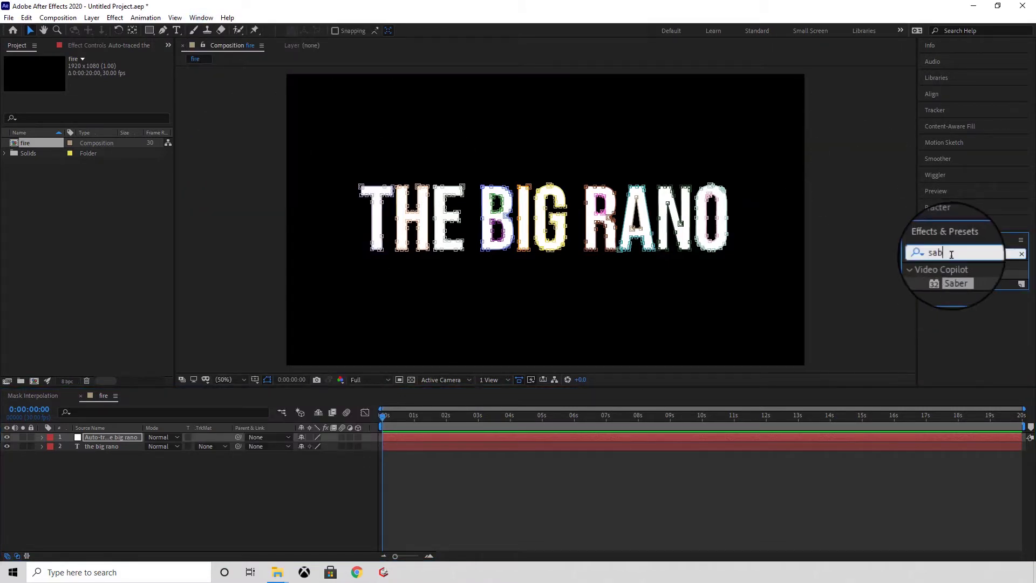
{"action": "type", "text": "sa"}
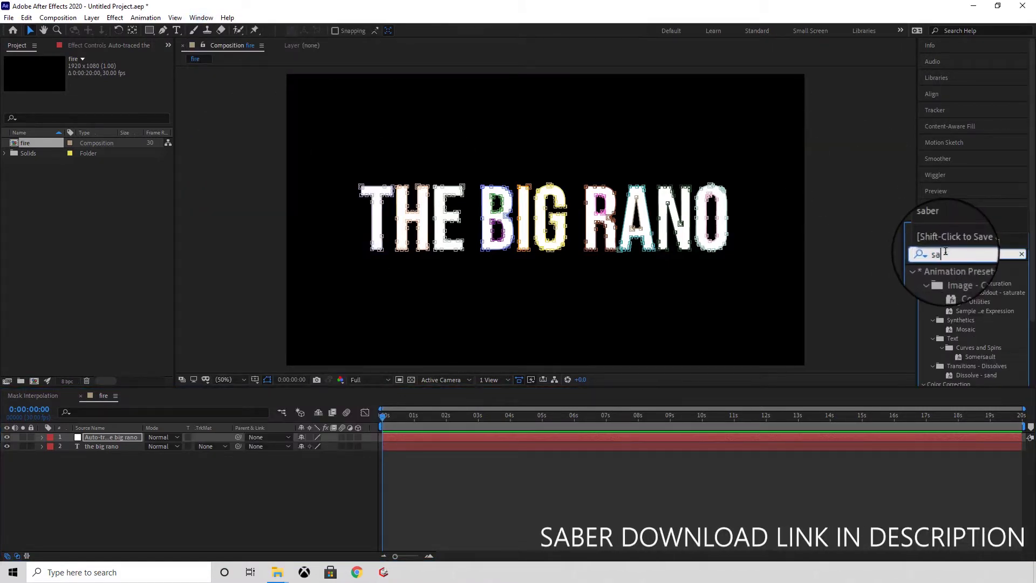
{"action": "type", "text": "b"}
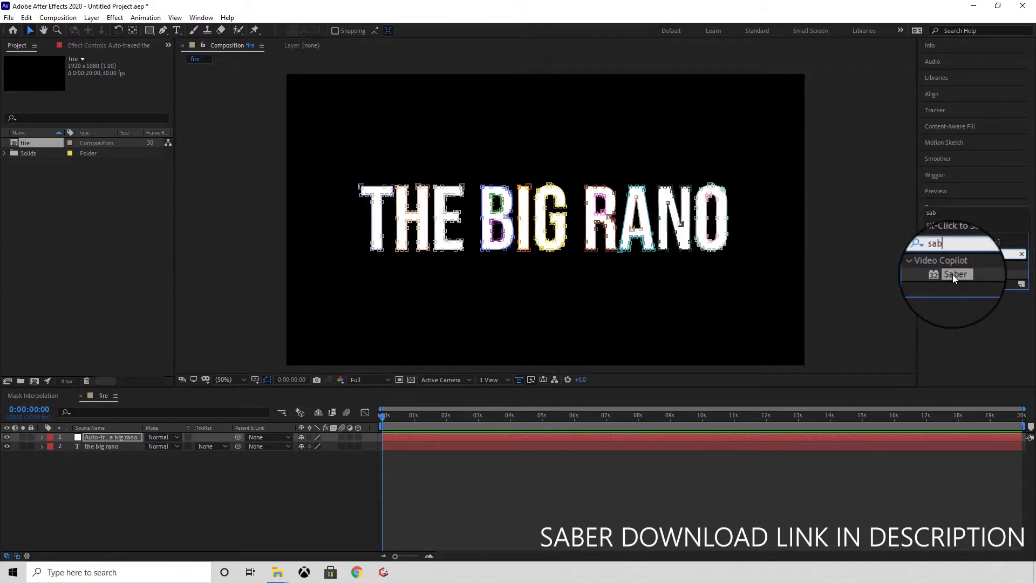
{"action": "left_click_drag", "start_coordinate": [951, 274], "coordinate": [585, 438]}
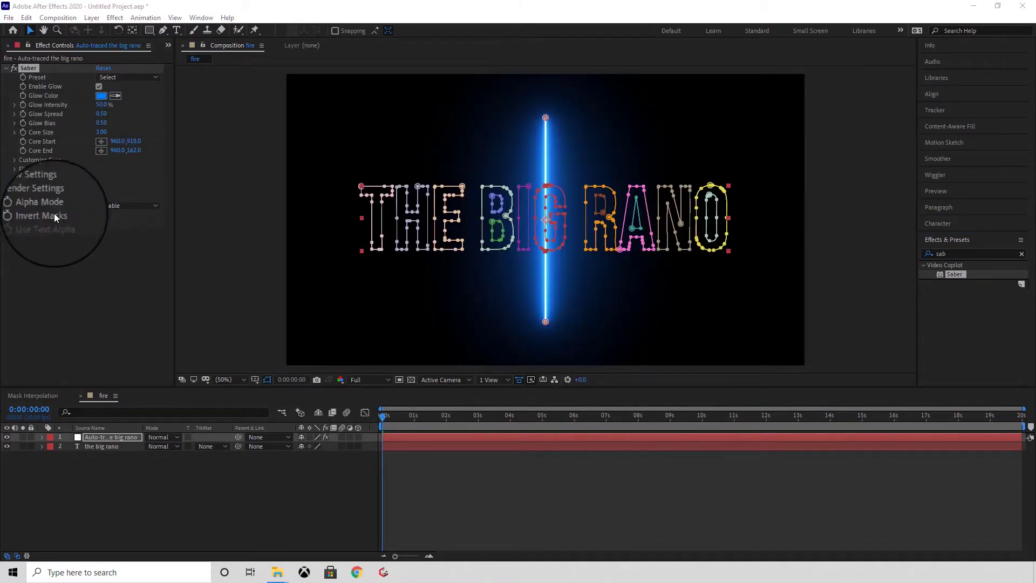
Set the Saber effect's core type to Layer Masks and its preset to Fire.
{"action": "left_click", "coordinate": [14, 160]}
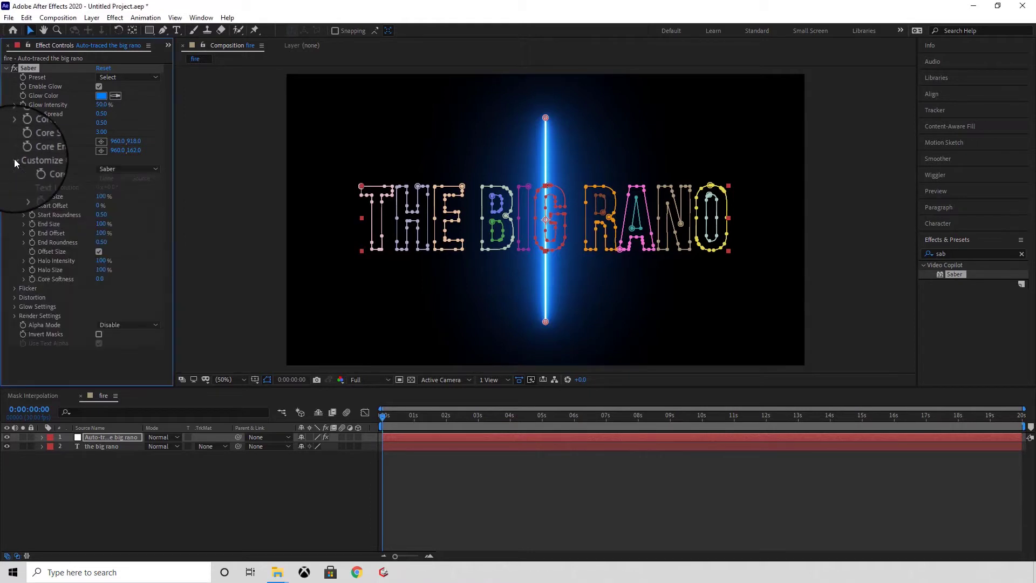
{"action": "left_click", "coordinate": [130, 169]}
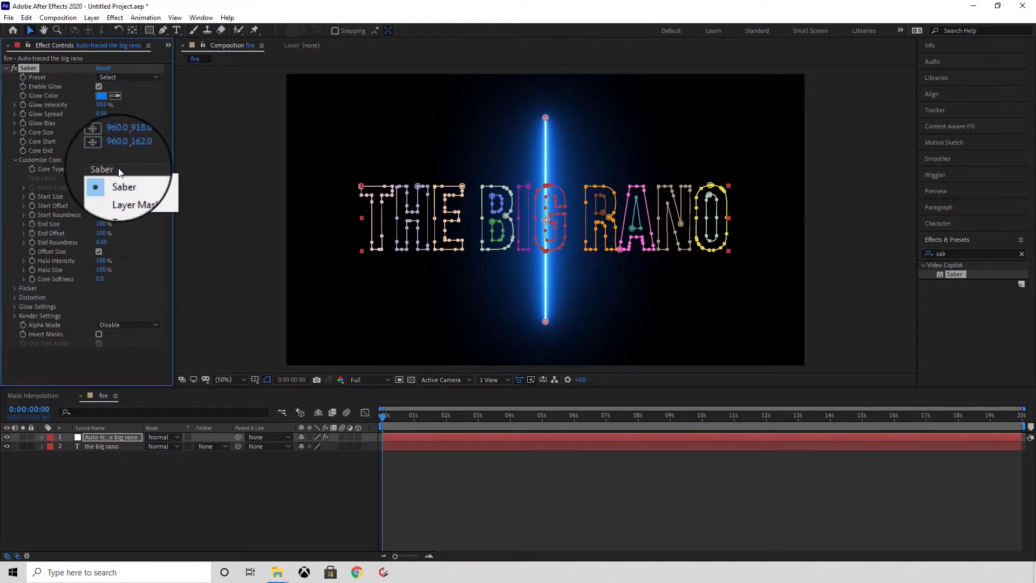
{"action": "left_click", "coordinate": [137, 192]}
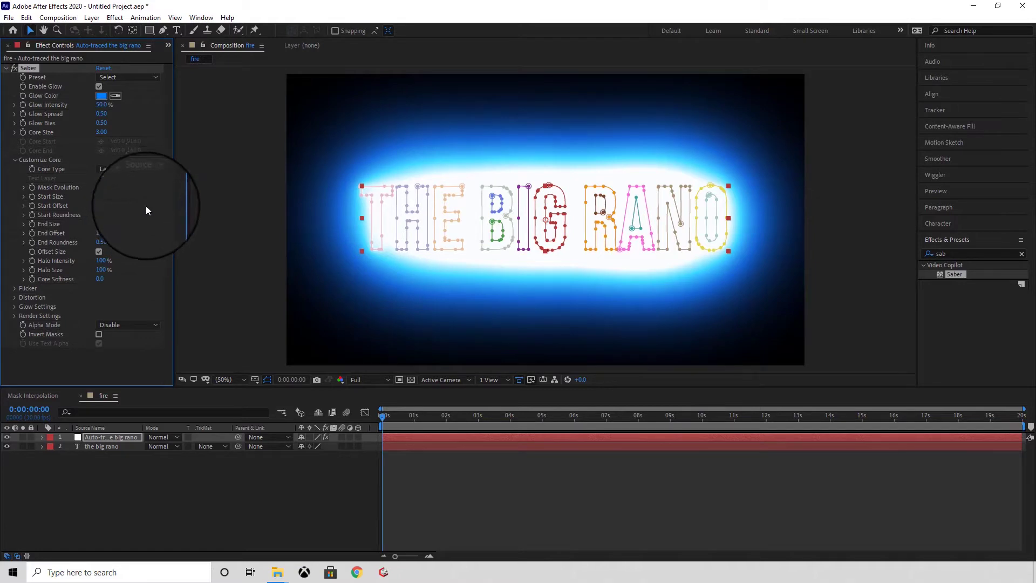
{"action": "left_click", "coordinate": [155, 77]}
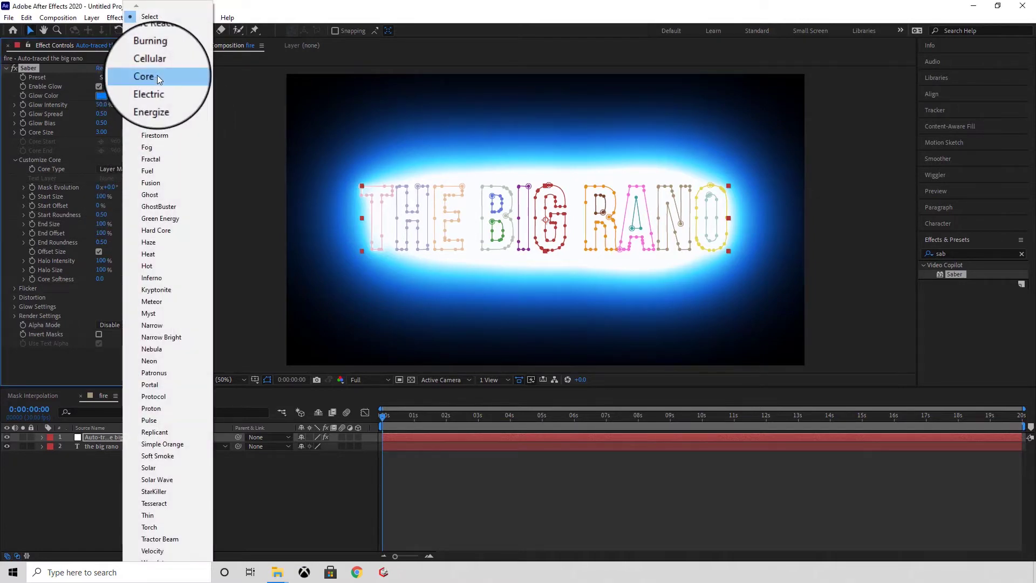
{"action": "left_click", "coordinate": [144, 124]}
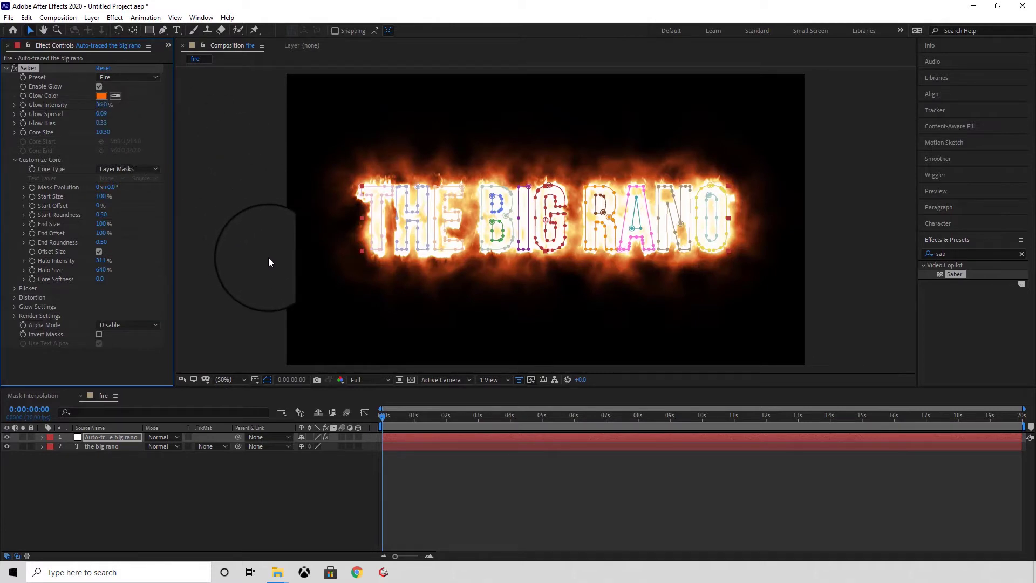
Hide the mask outlines in the composition view and reduce Saber's Glow Intensity to 0% and Core Size to 0.
{"action": "left_click", "coordinate": [268, 382]}
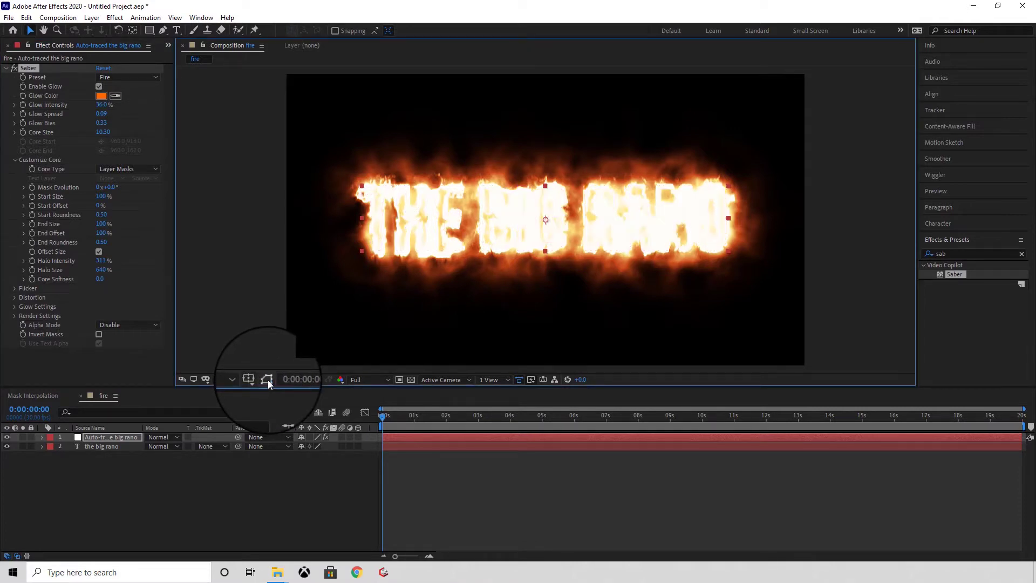
{"action": "left_click", "coordinate": [446, 499]}
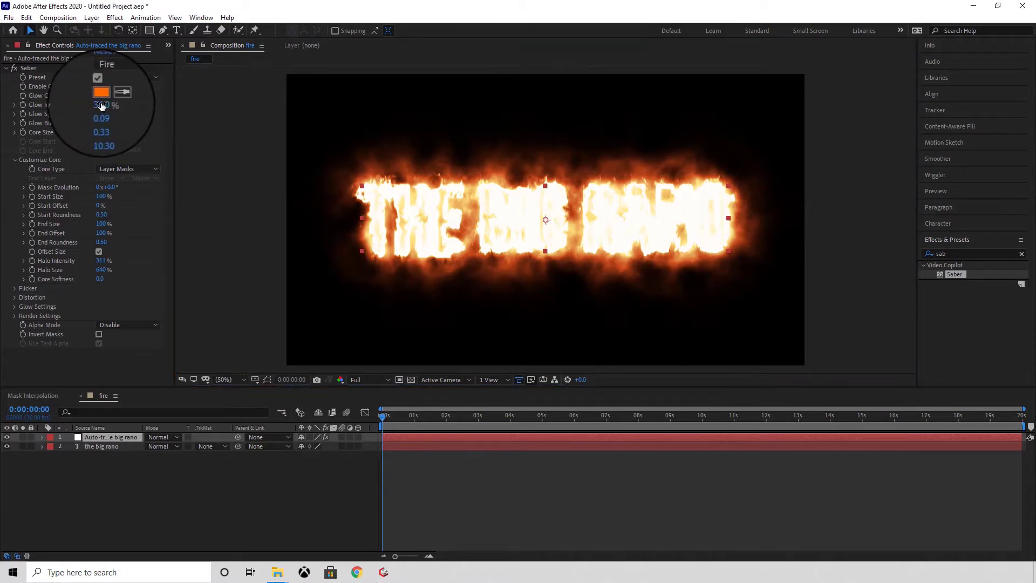
{"action": "left_click_drag", "start_coordinate": [101, 105], "coordinate": [77, 105]}
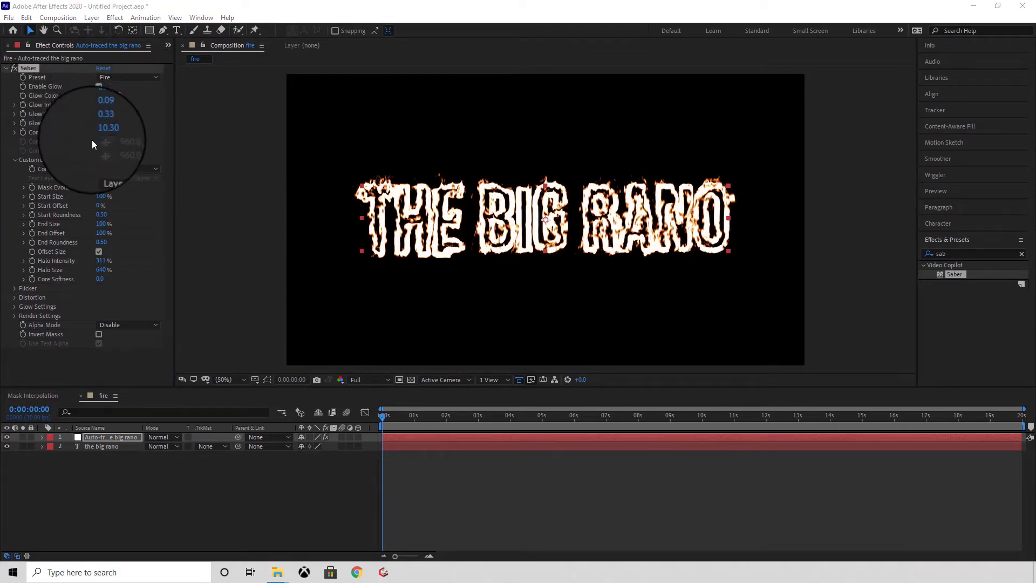
{"action": "left_click_drag", "start_coordinate": [107, 131], "coordinate": [24, 134]}
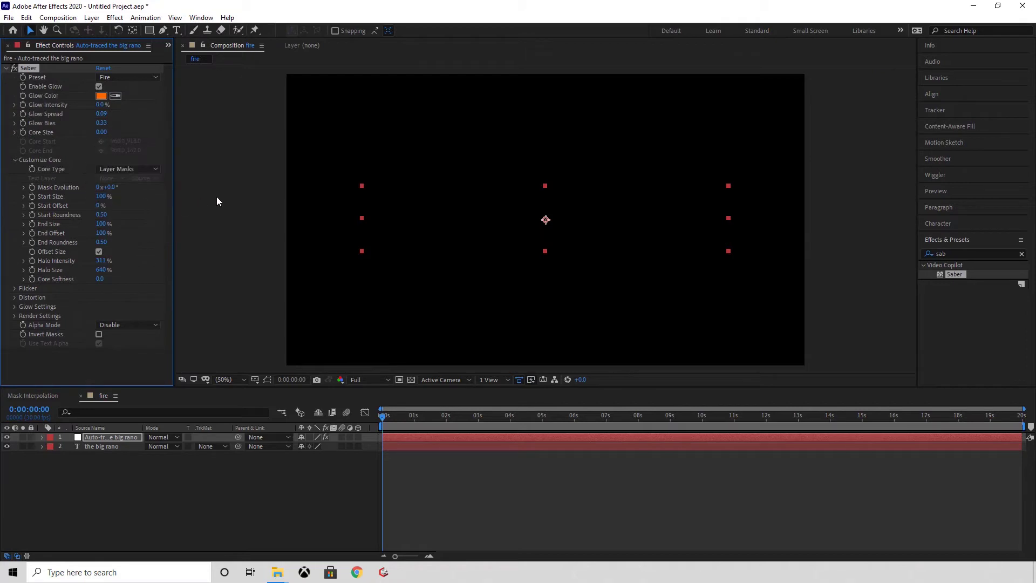
Reveal the Saber properties of the auto-traced layer and start keyframing Core Size at 0 seconds.
{"action": "left_click", "coordinate": [41, 440]}
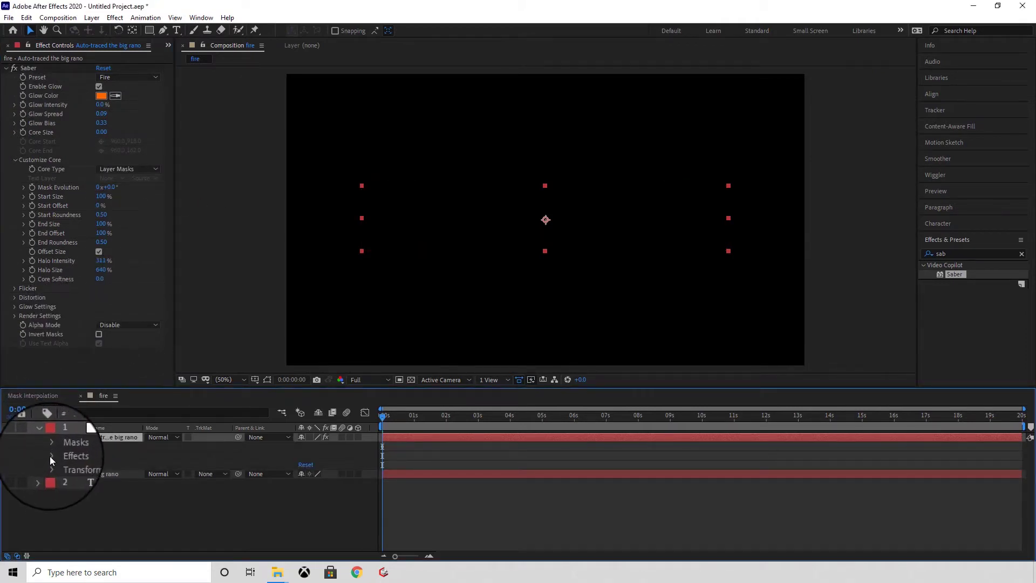
{"action": "left_click", "coordinate": [50, 455]}
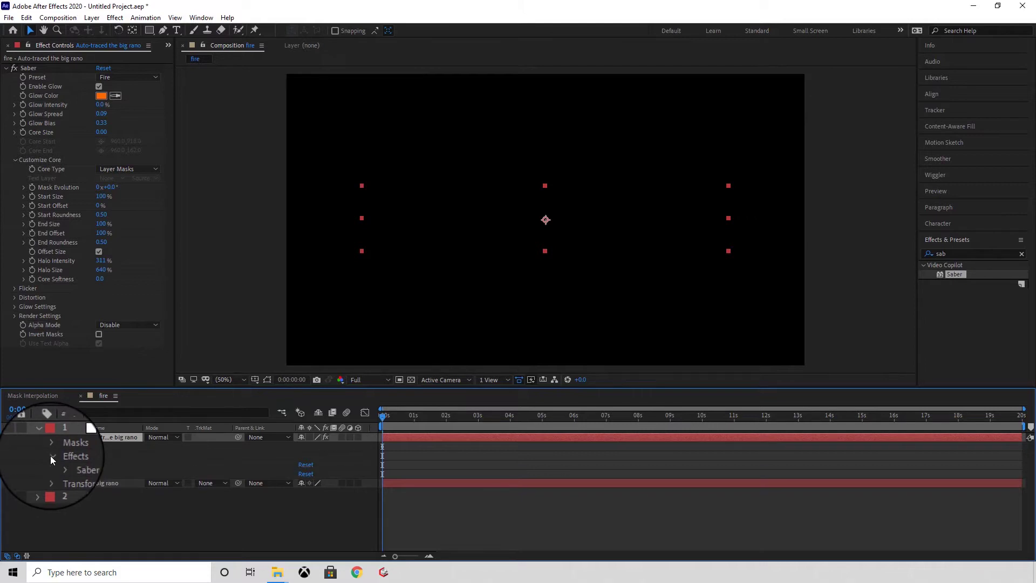
{"action": "left_click", "coordinate": [61, 465]}
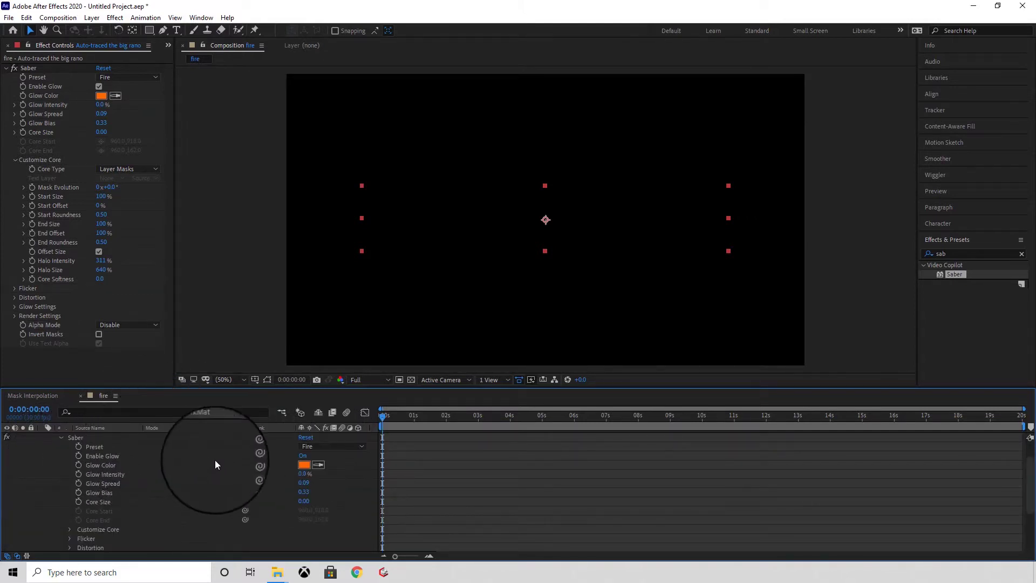
{"action": "left_click", "coordinate": [78, 504]}
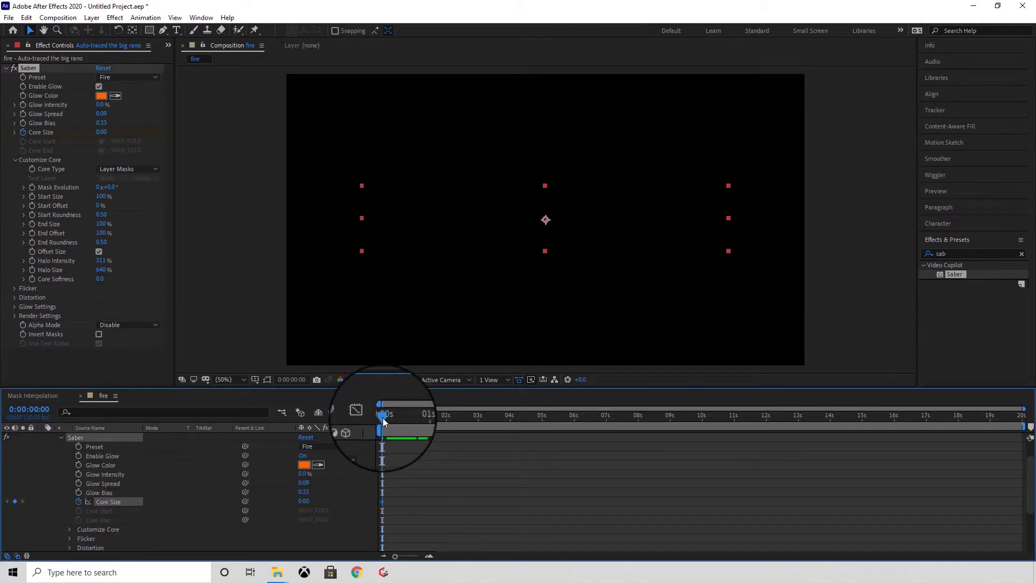
Add a Core Size keyframe of 4.00 at 2 seconds.
{"action": "left_click_drag", "start_coordinate": [386, 418], "coordinate": [447, 439]}
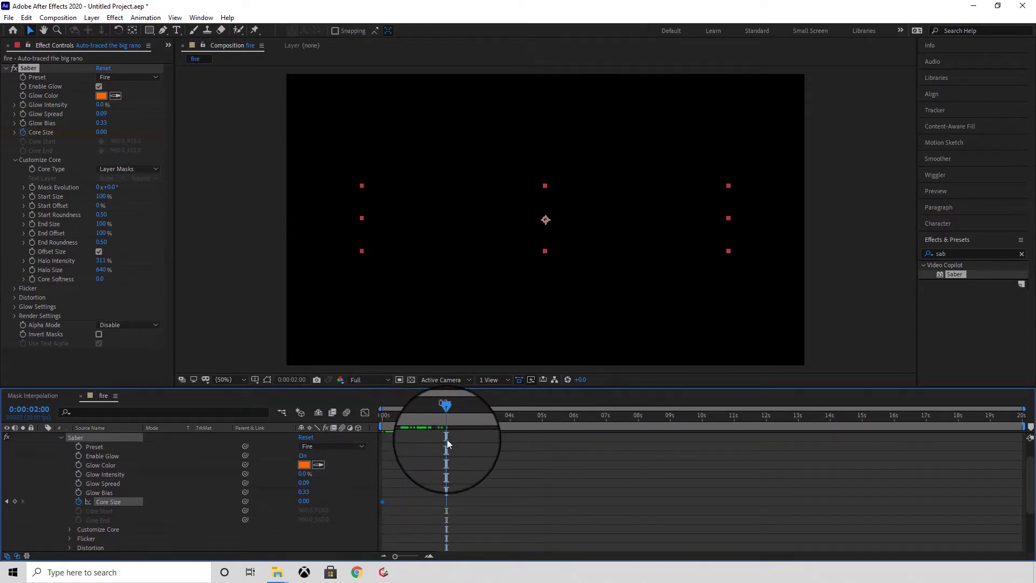
{"action": "left_click", "coordinate": [303, 501]}
{"action": "type", "text": ".1"}
{"action": "key", "text": "Return"}
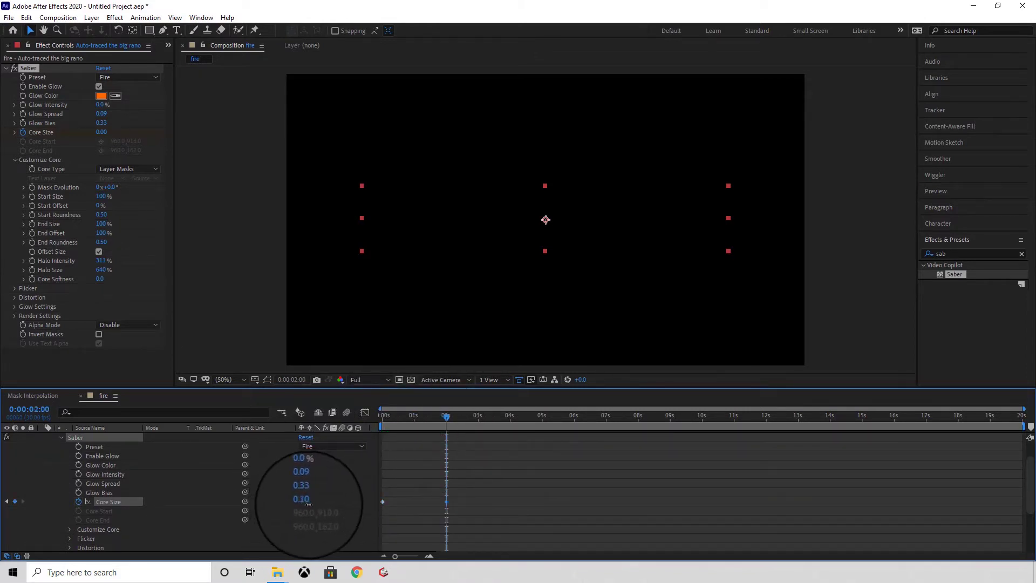
{"action": "left_click_drag", "start_coordinate": [308, 504], "coordinate": [327, 503]}
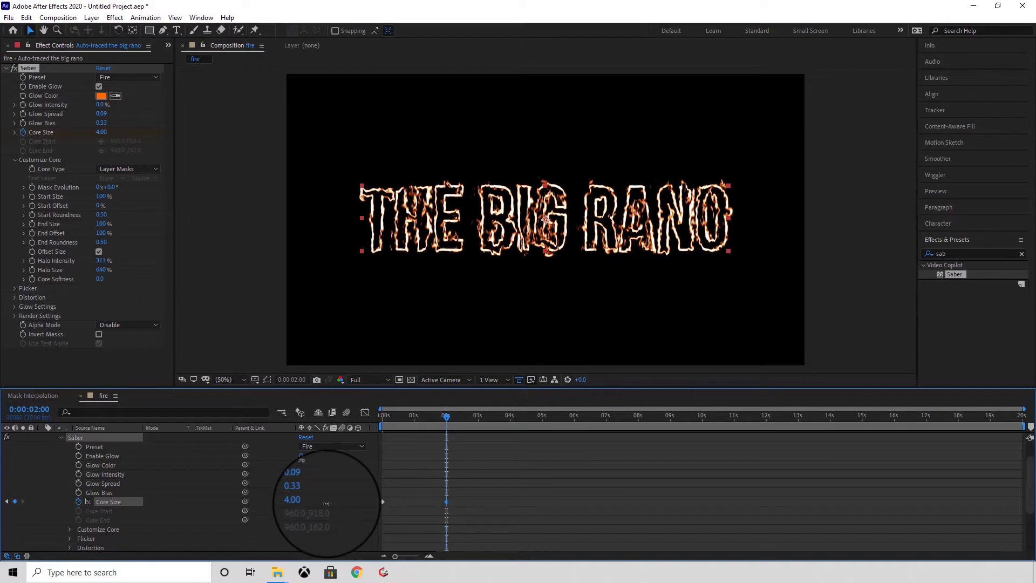
Preview the outline animation and apply Easy Ease to the Core Size keyframe at 2 seconds.
{"action": "key", "text": "space"}
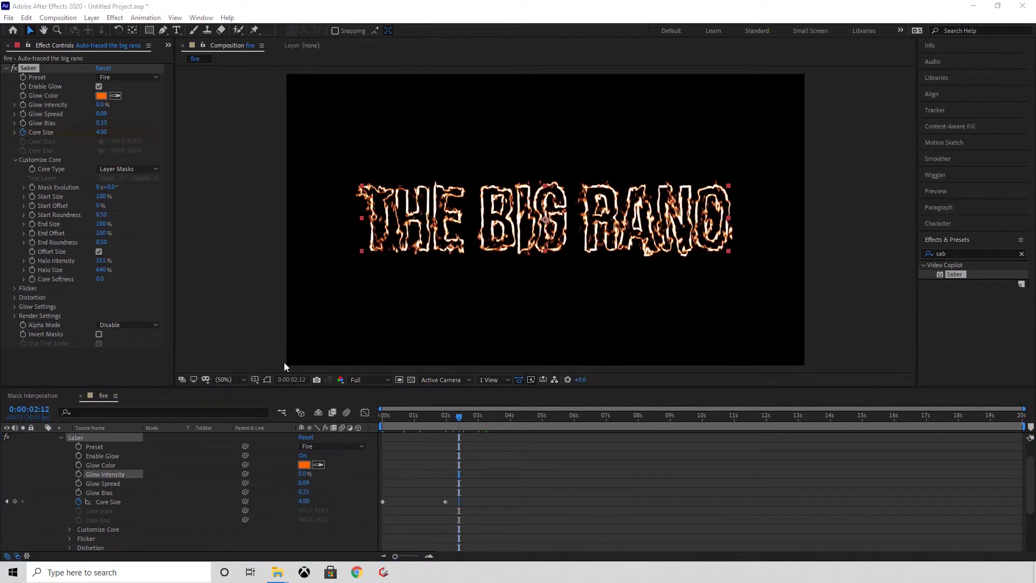
{"action": "left_click", "coordinate": [445, 501]}
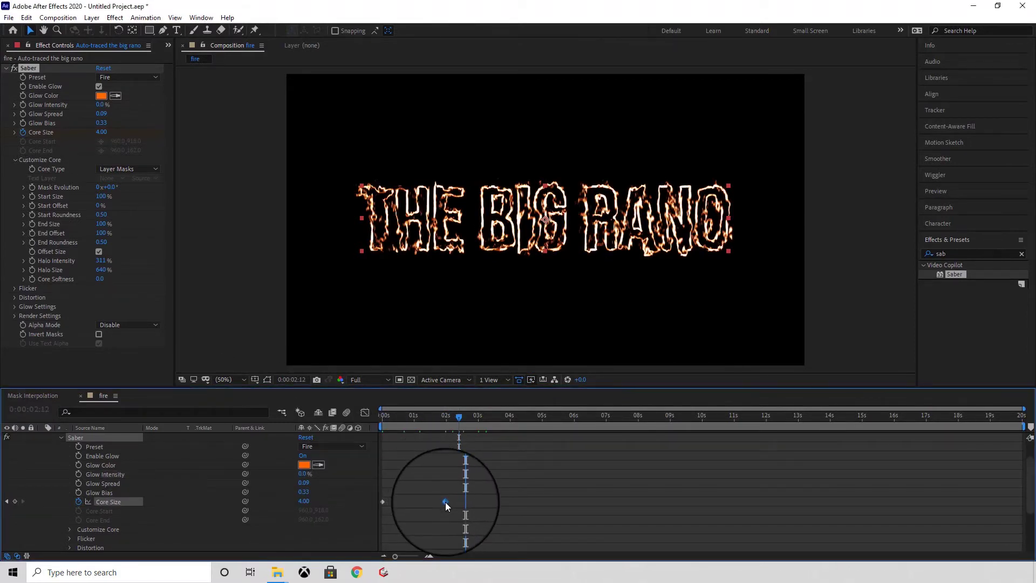
{"action": "mouse_move", "coordinate": [445, 501]}
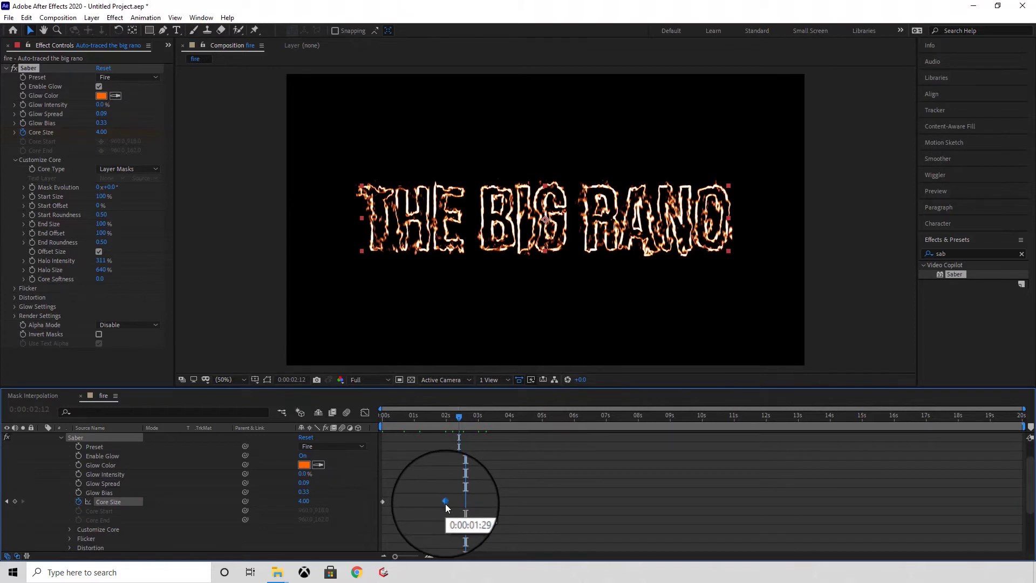
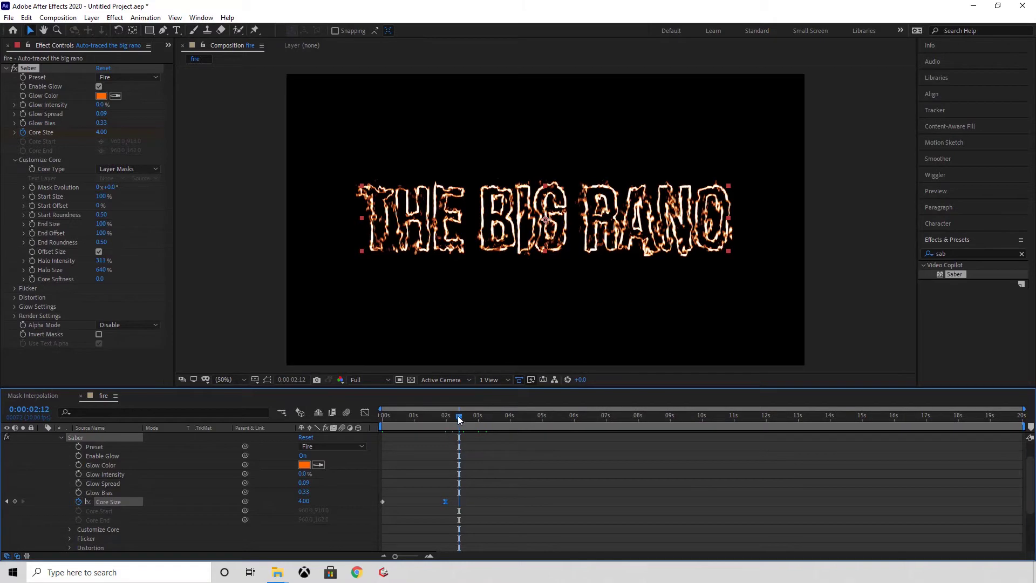
Keyframe Glow Intensity at 0% at 0:00:00:20 and raise it to 30% at 4 seconds.
{"action": "left_click_drag", "start_coordinate": [459, 420], "coordinate": [402, 425]}
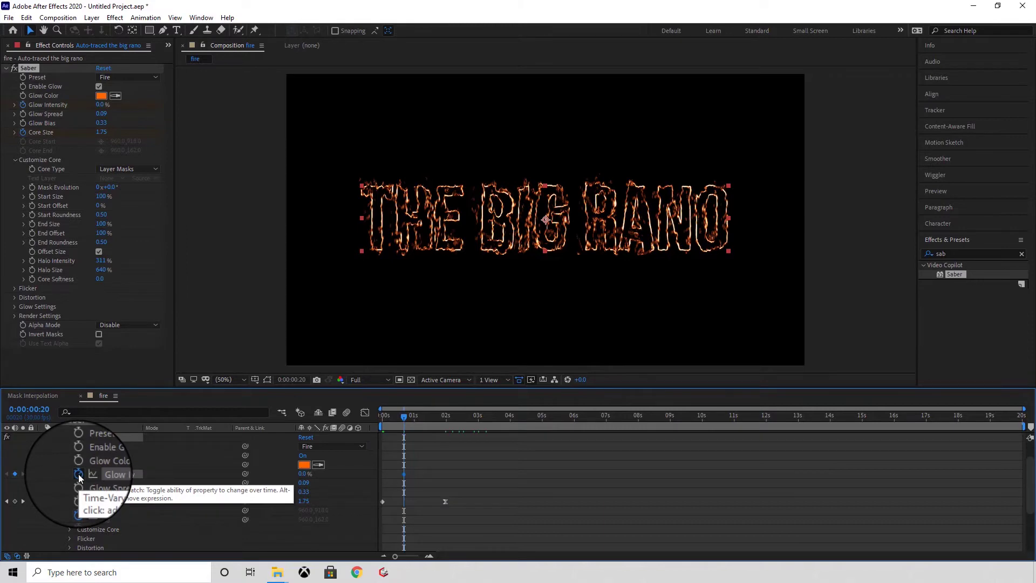
{"action": "left_click_drag", "start_coordinate": [402, 418], "coordinate": [510, 438]}
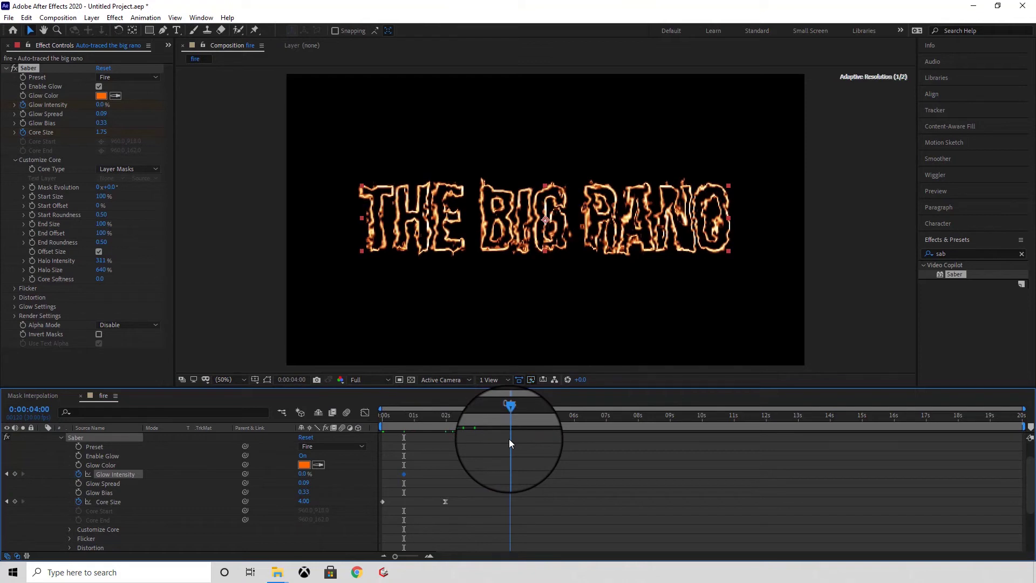
{"action": "left_click", "coordinate": [302, 474]}
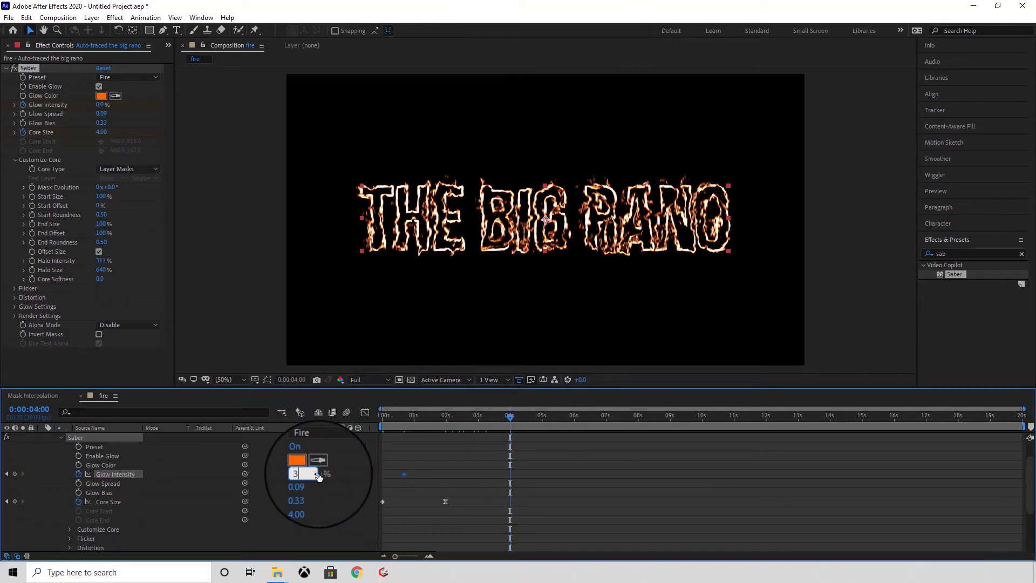
{"action": "type", "text": "30"}
{"action": "key", "text": "Return"}
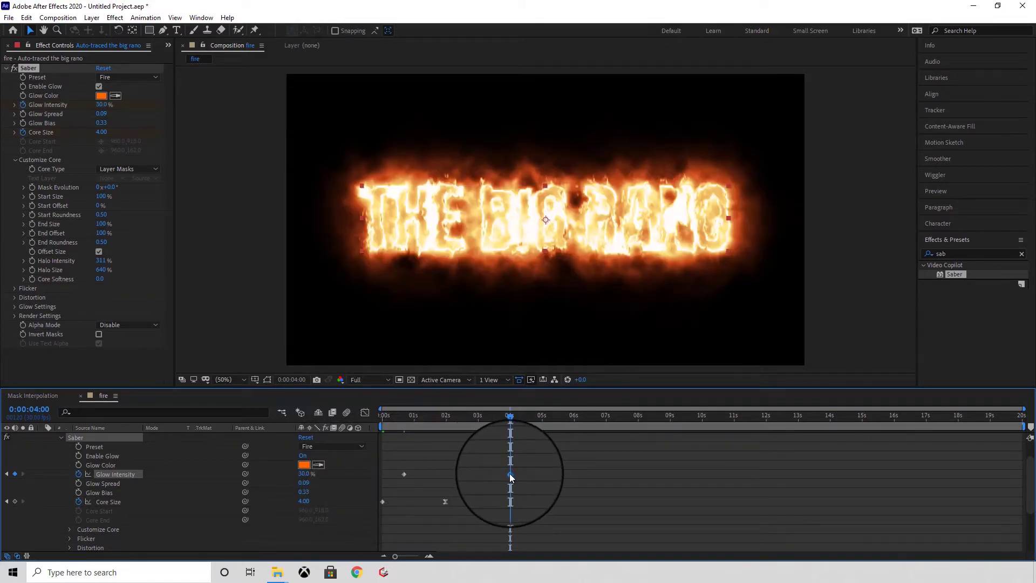
Apply Easy Ease to the Glow Intensity keyframe at 4 seconds and preview the animation from the start.
{"action": "right_click", "coordinate": [510, 475]}
{"action": "mouse_move", "coordinate": [565, 467]}
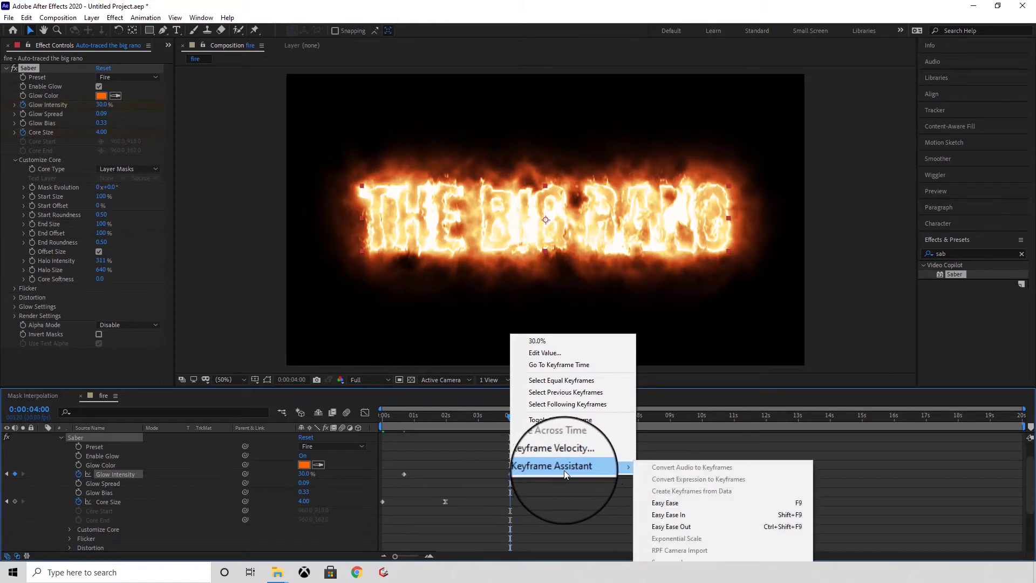
{"action": "left_click", "coordinate": [674, 501]}
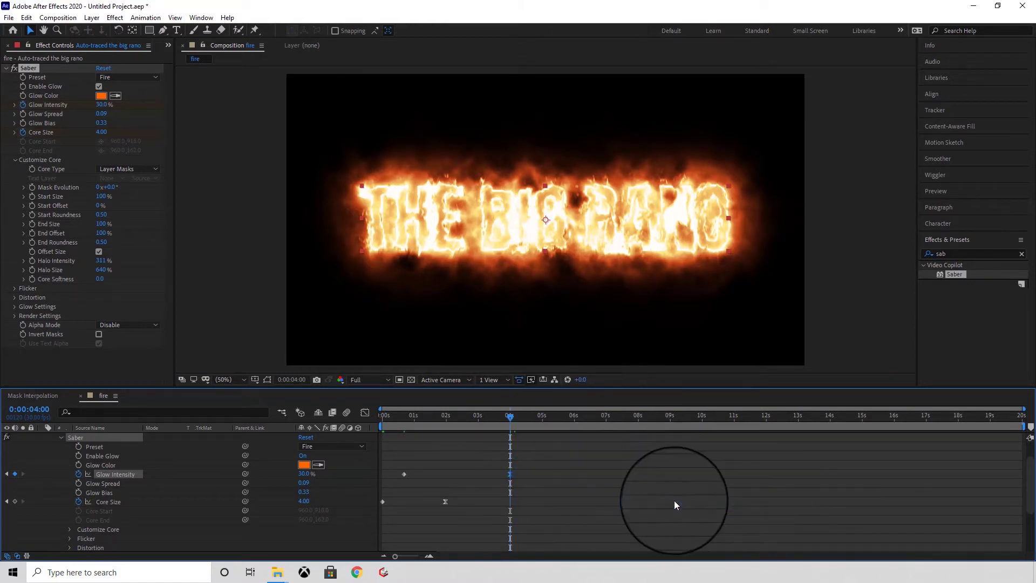
{"action": "left_click_drag", "start_coordinate": [508, 419], "coordinate": [372, 424]}
{"action": "key", "text": "space"}
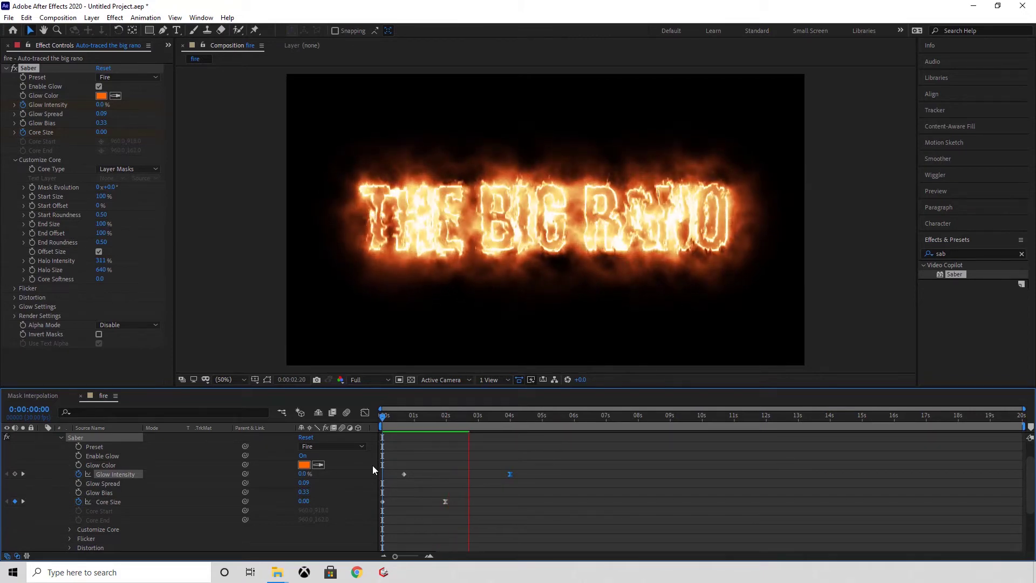
{"action": "left_click", "coordinate": [523, 415]}
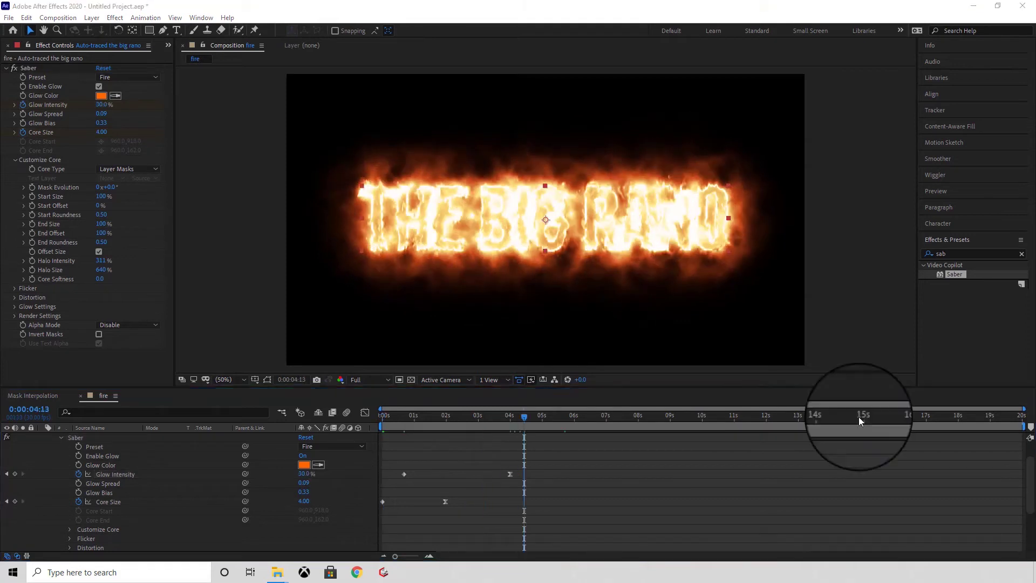
Add a Glow Intensity keyframe at 9 seconds that holds the value at 30%.
{"action": "left_click", "coordinate": [524, 418]}
{"action": "left_click_drag", "start_coordinate": [525, 417], "coordinate": [671, 429]}
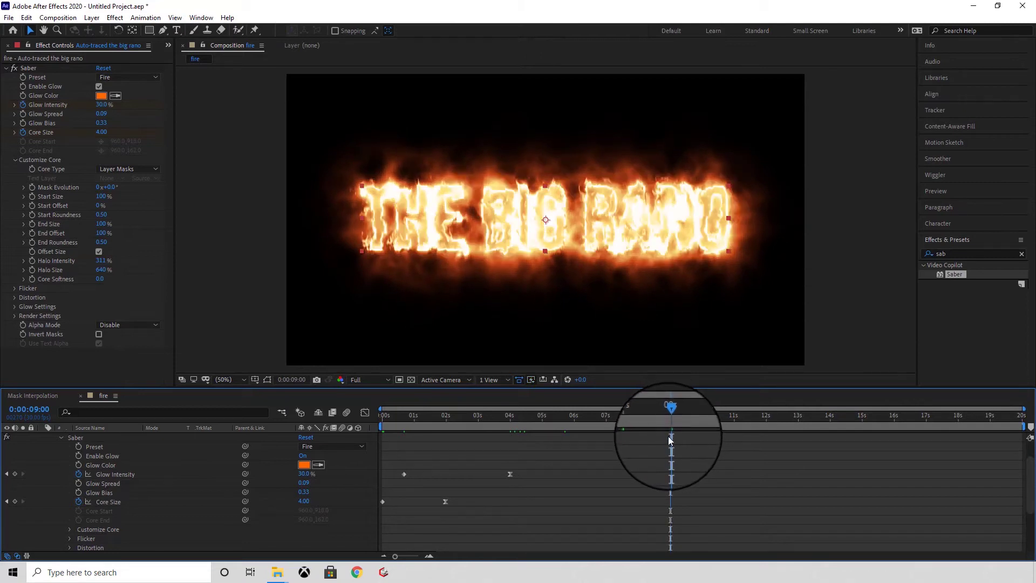
{"action": "left_click", "coordinate": [15, 474]}
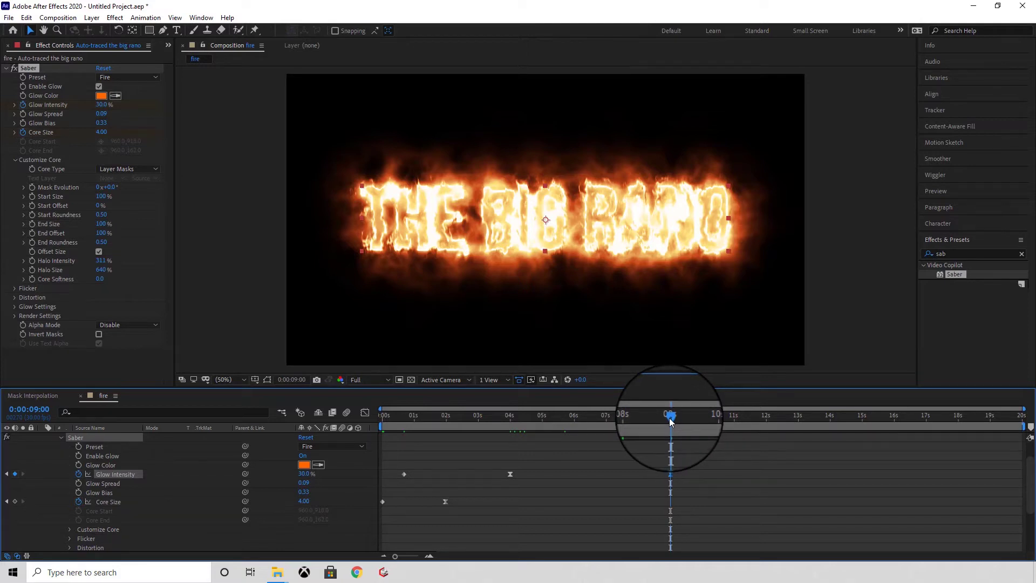
Set Glow Intensity to 0% at 13 seconds and play the composition from there.
{"action": "left_click_drag", "start_coordinate": [670, 418], "coordinate": [798, 434]}
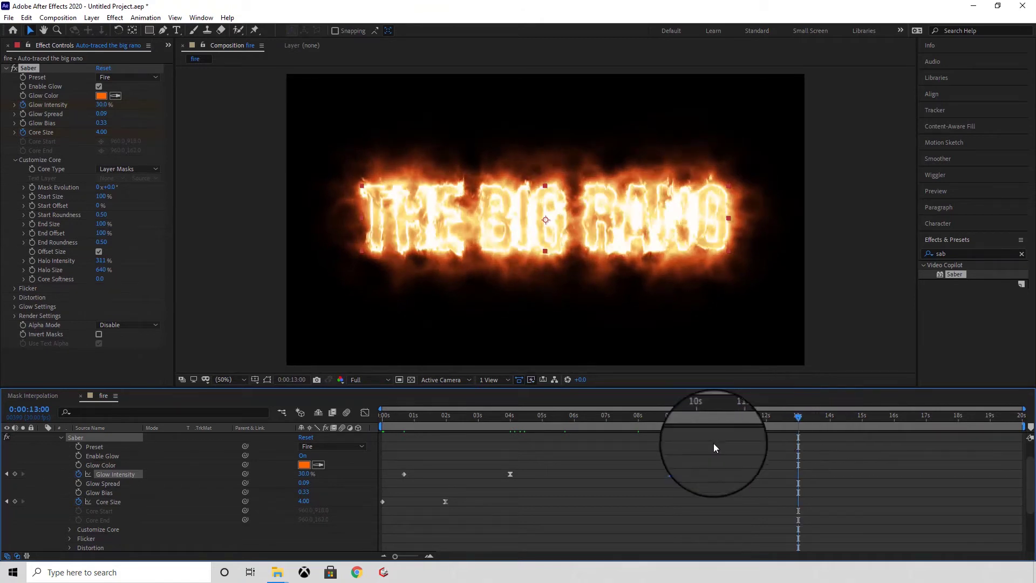
{"action": "left_click", "coordinate": [304, 473]}
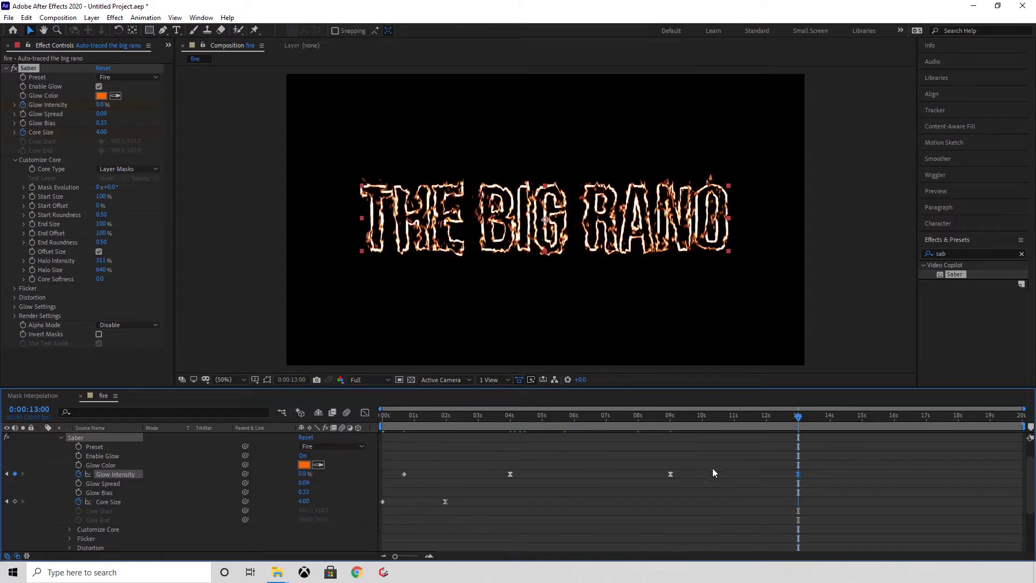
{"action": "scroll", "coordinate": [777, 435], "scroll_direction": "up", "scroll_amount": 1}
{"action": "key", "text": "space"}
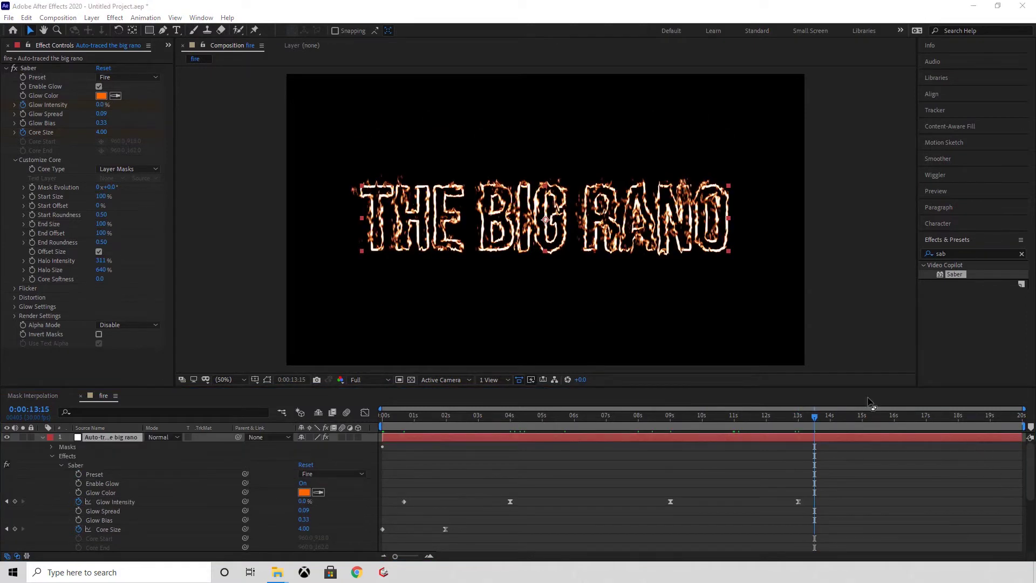
Fade Core Size from 4.00 to 0 with keyframes at 11 and 13 seconds and preview the ending.
{"action": "left_click_drag", "start_coordinate": [814, 419], "coordinate": [733, 443]}
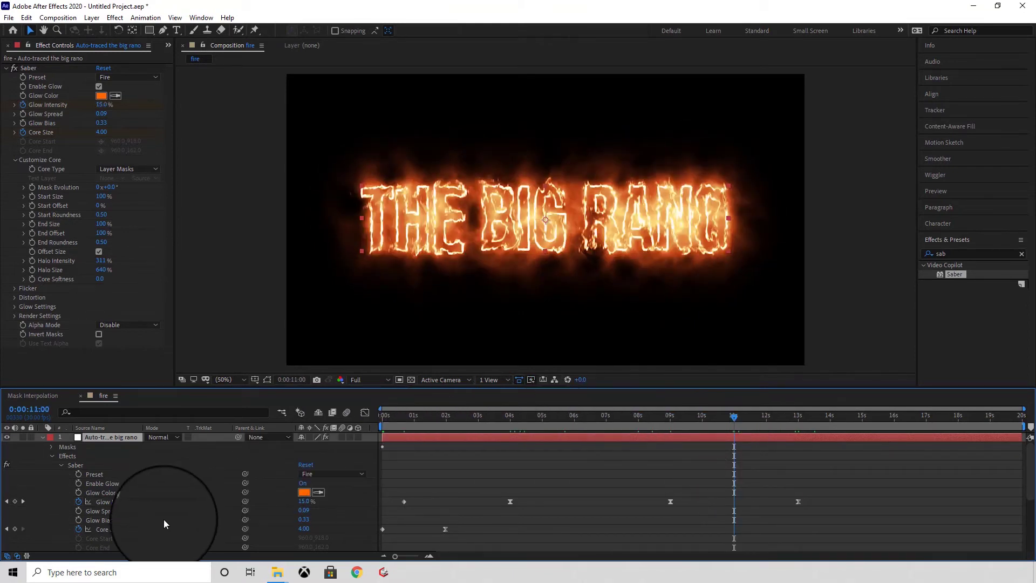
{"action": "left_click", "coordinate": [15, 532]}
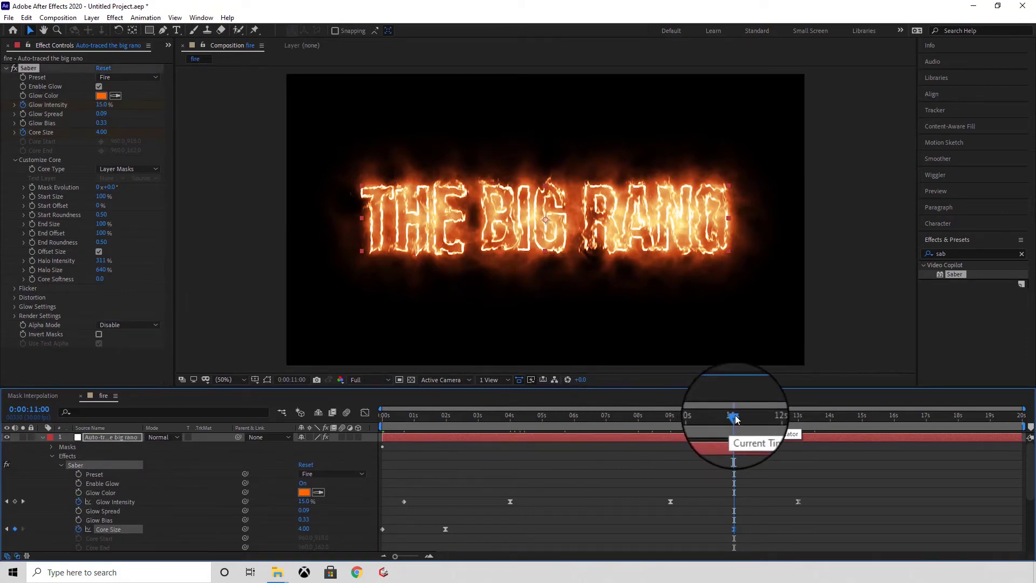
{"action": "left_click_drag", "start_coordinate": [734, 418], "coordinate": [799, 437]}
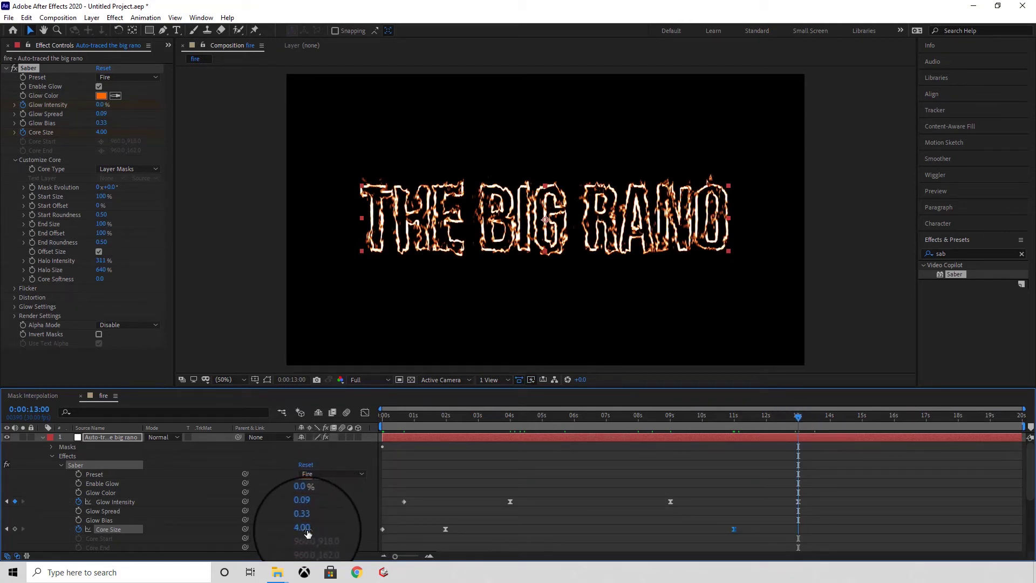
{"action": "left_click_drag", "start_coordinate": [307, 532], "coordinate": [241, 532]}
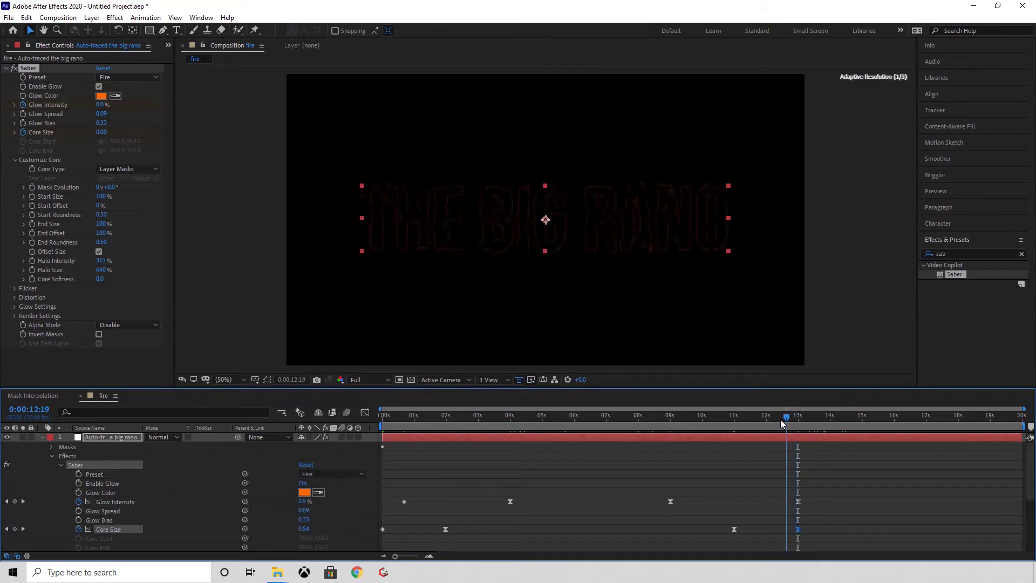
{"action": "left_click_drag", "start_coordinate": [781, 424], "coordinate": [664, 434]}
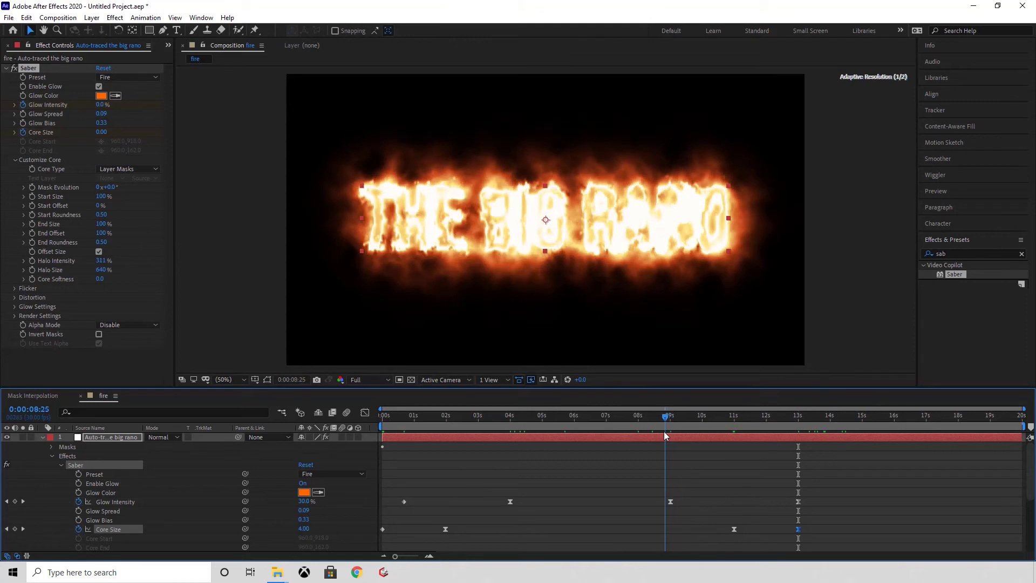
{"action": "key", "text": "space"}
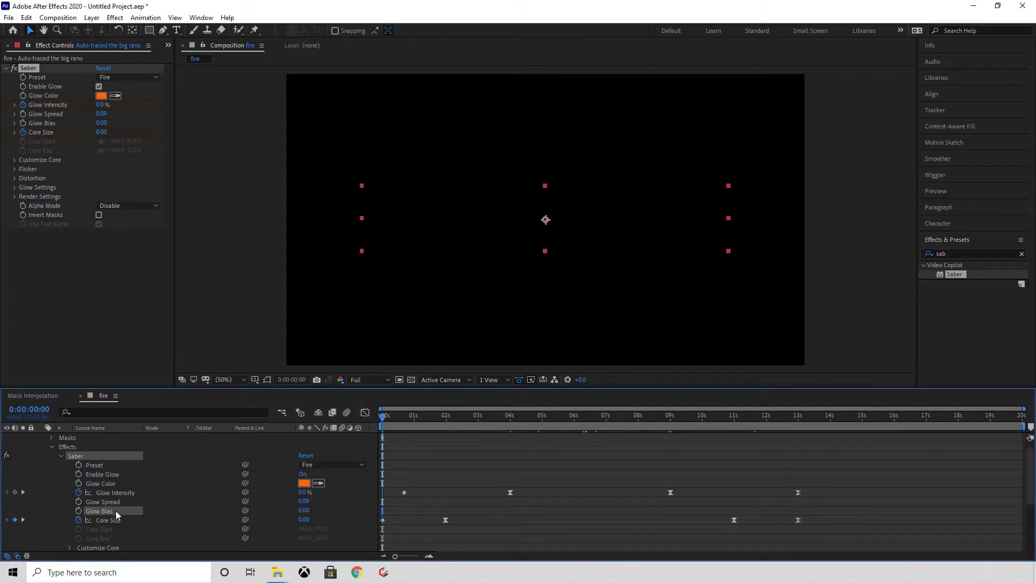
Add the first Glow Bias keyframe at 4 seconds with a value of 0.
{"action": "left_click", "coordinate": [303, 510]}
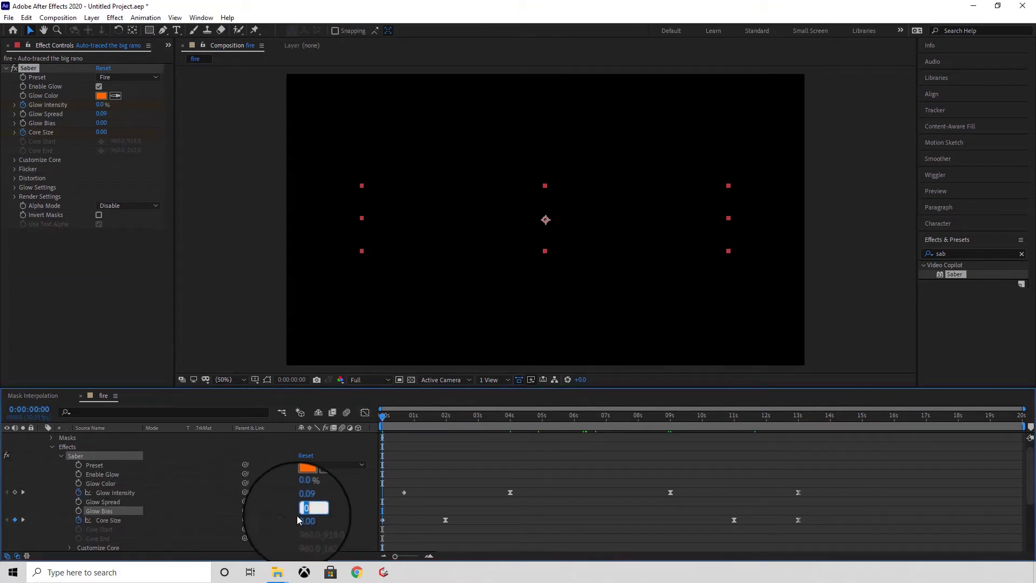
{"action": "left_click", "coordinate": [303, 510]}
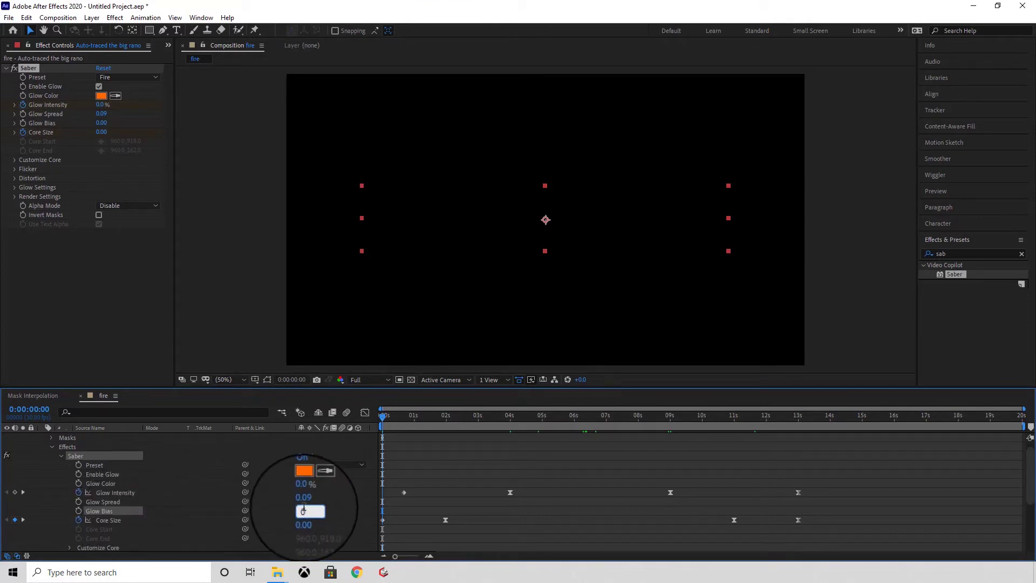
{"action": "key", "text": "Return"}
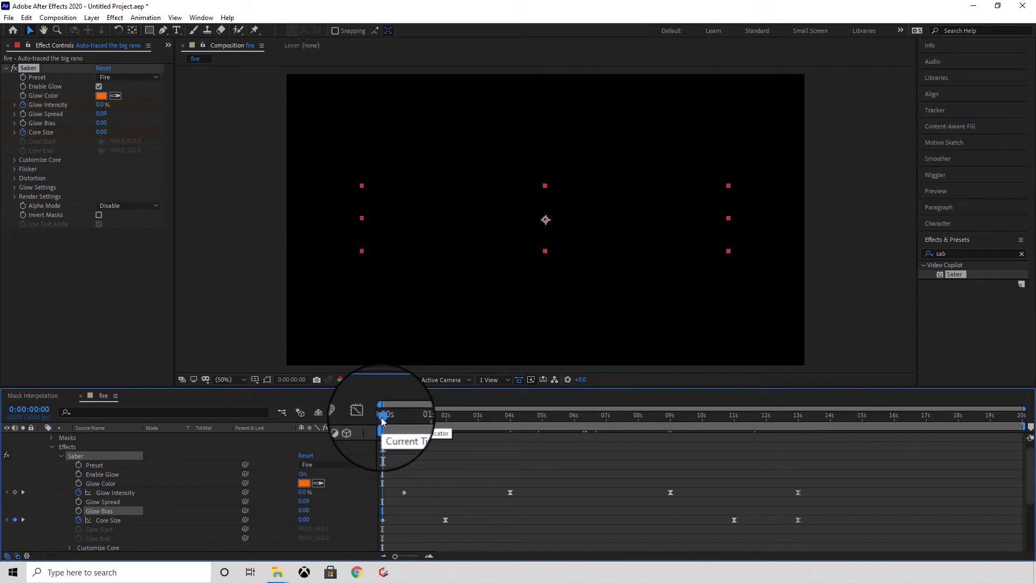
{"action": "left_click_drag", "start_coordinate": [382, 421], "coordinate": [509, 436]}
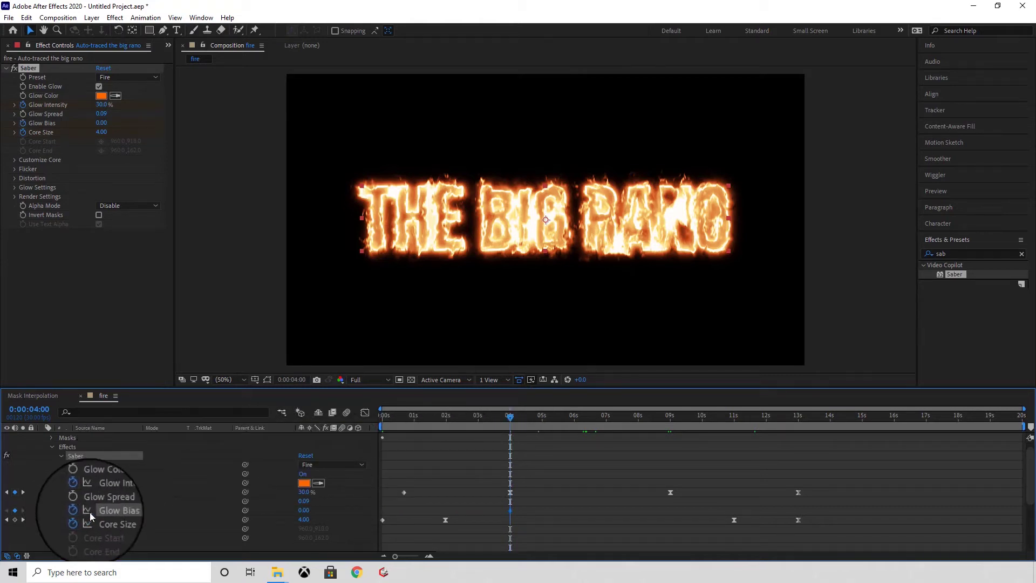
Add a Glow Bias keyframe of 1 at 0:00:06:20 and apply Easy Ease to it.
{"action": "left_click_drag", "start_coordinate": [510, 415], "coordinate": [595, 437]}
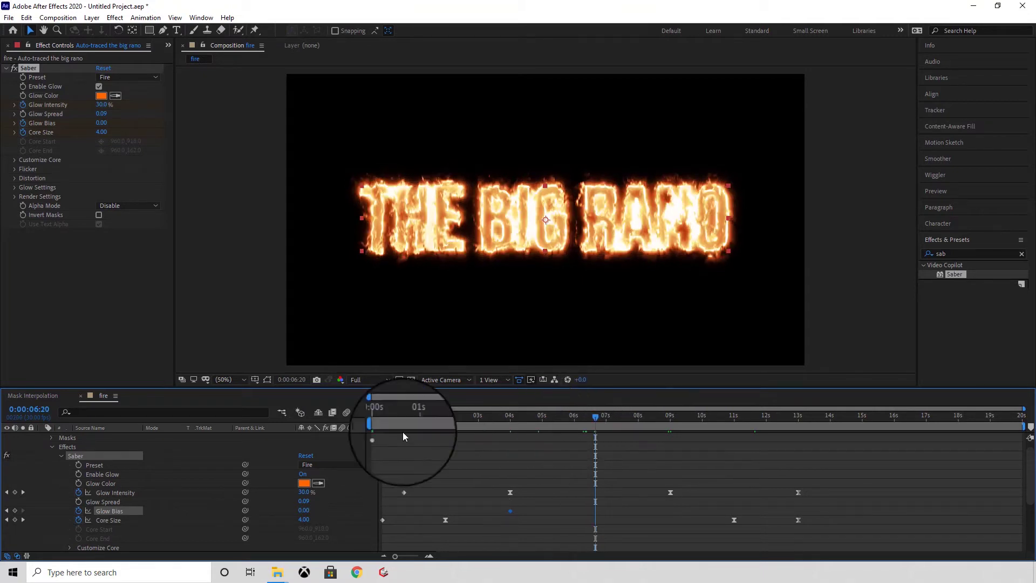
{"action": "left_click", "coordinate": [303, 510]}
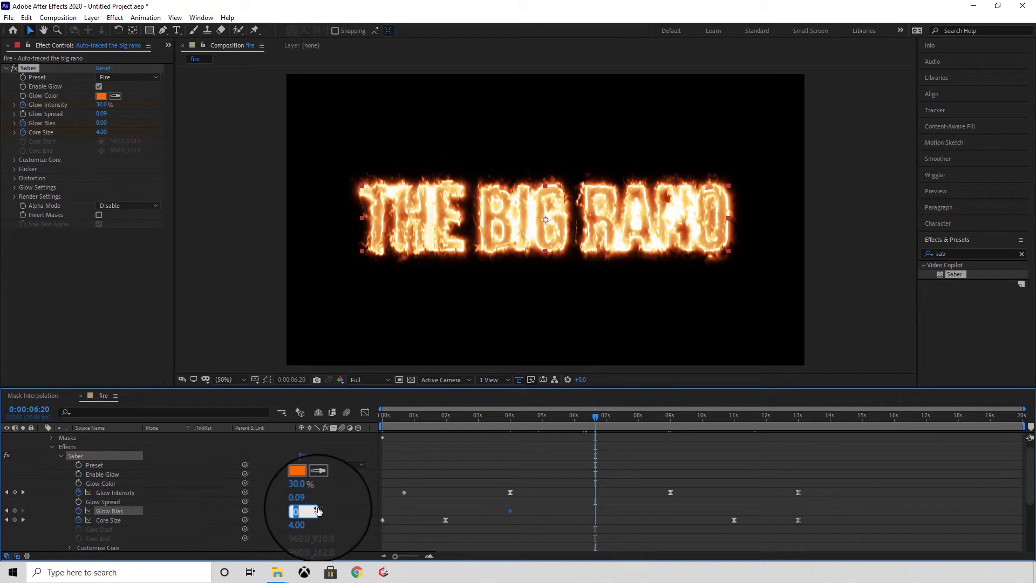
{"action": "type", "text": "1"}
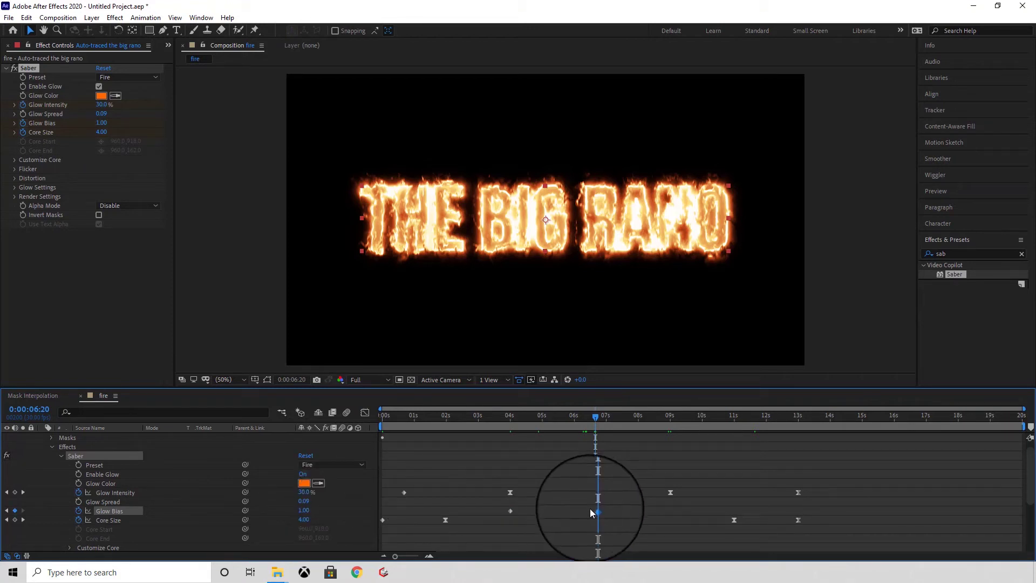
{"action": "right_click", "coordinate": [595, 511]}
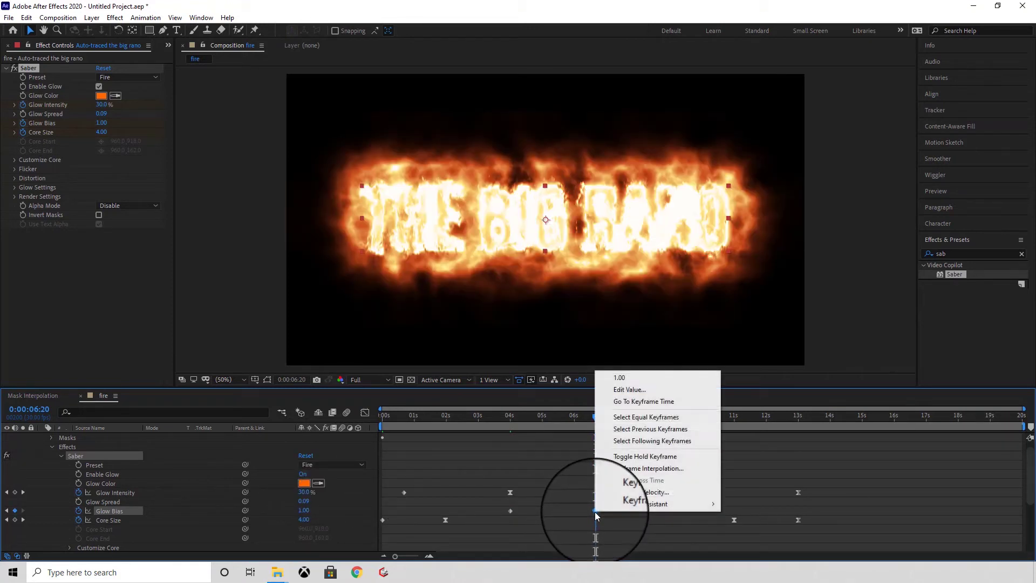
{"action": "mouse_move", "coordinate": [694, 503]}
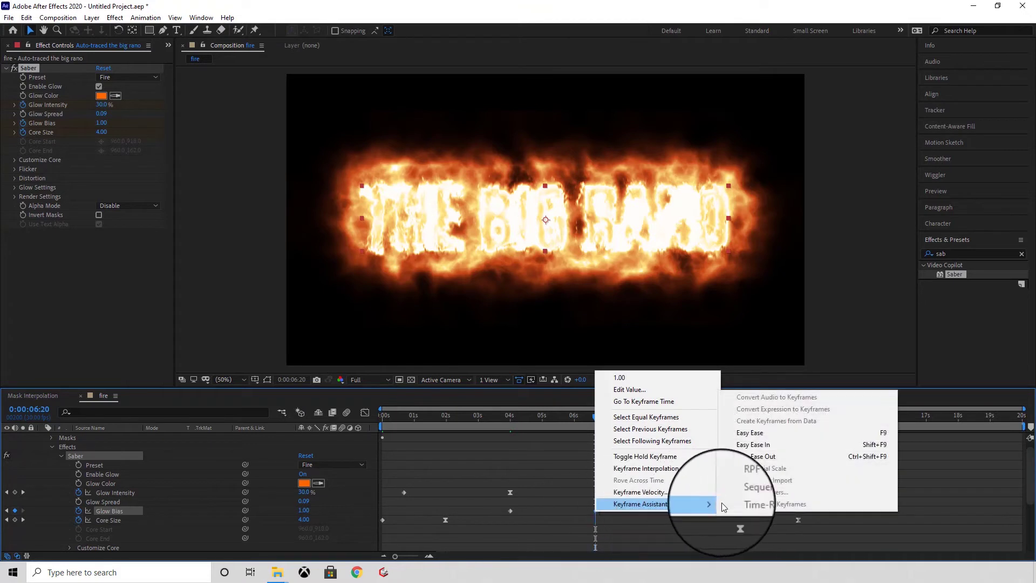
{"action": "left_click", "coordinate": [762, 436]}
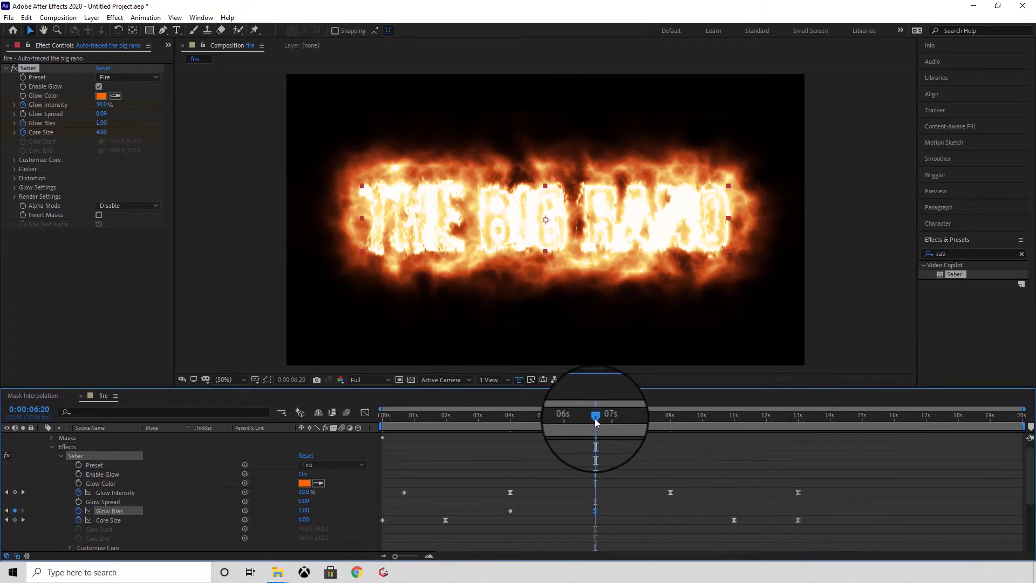
Add a Glow Bias keyframe of 0.25 at 9 seconds and preview the animation from the start.
{"action": "left_click_drag", "start_coordinate": [596, 421], "coordinate": [669, 440]}
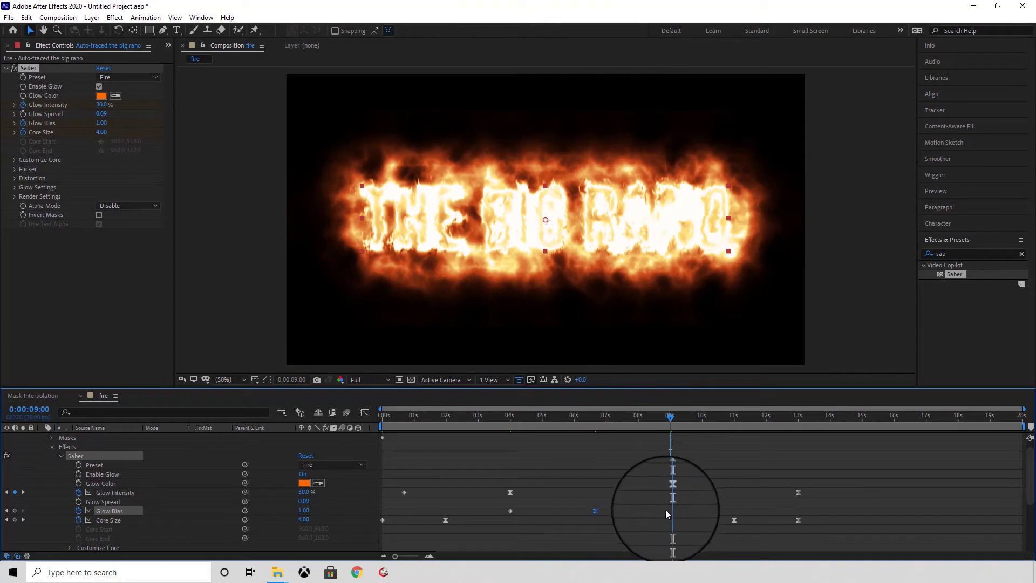
{"action": "left_click", "coordinate": [309, 509]}
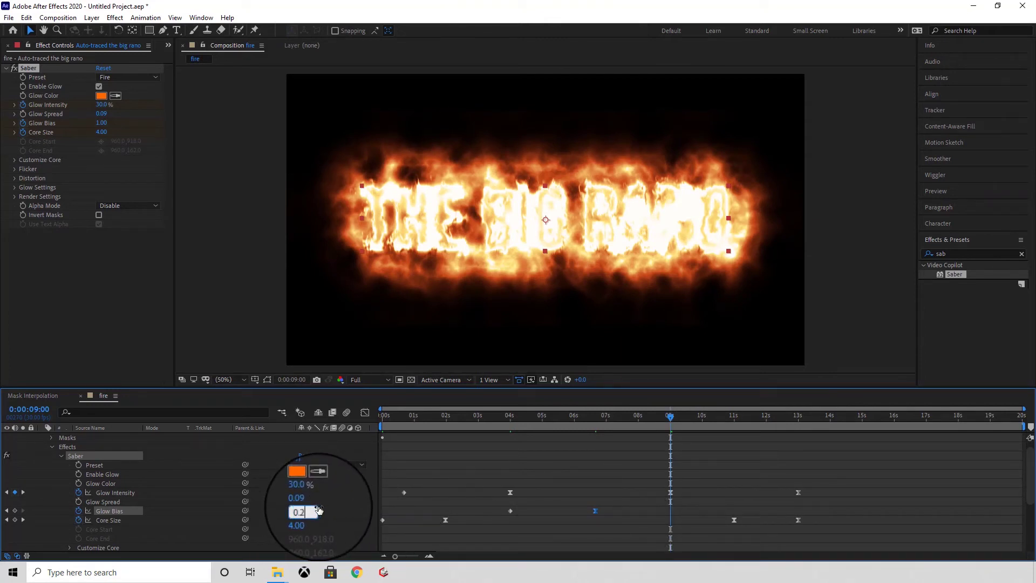
{"action": "type", "text": "0.25"}
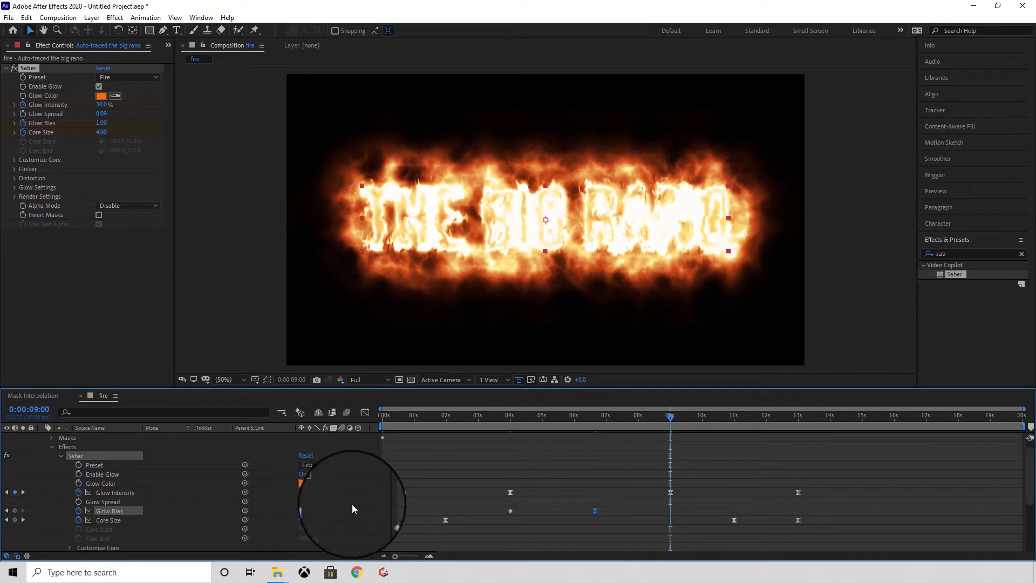
{"action": "key", "text": "Return"}
{"action": "key", "text": "Home"}
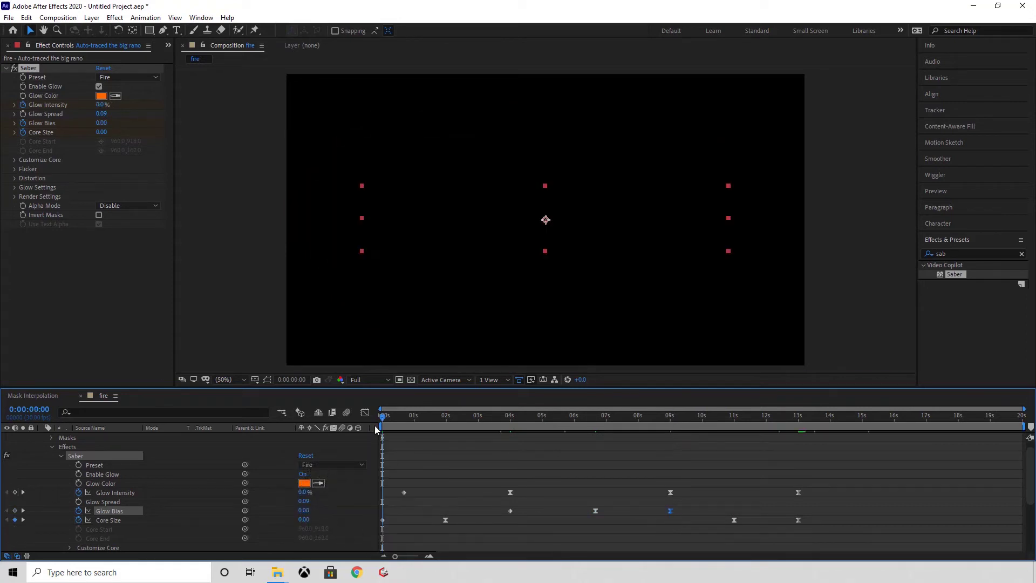
{"action": "key", "text": "space"}
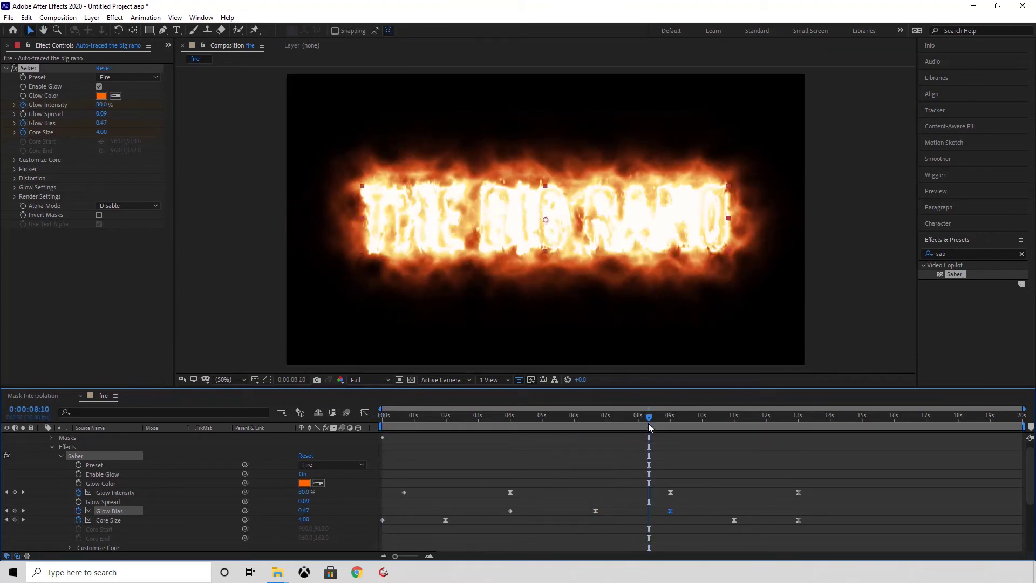
Set the Glow Bias keyframe at 0:00:06:20 to 0.7.
{"action": "left_click_drag", "start_coordinate": [648, 419], "coordinate": [594, 471]}
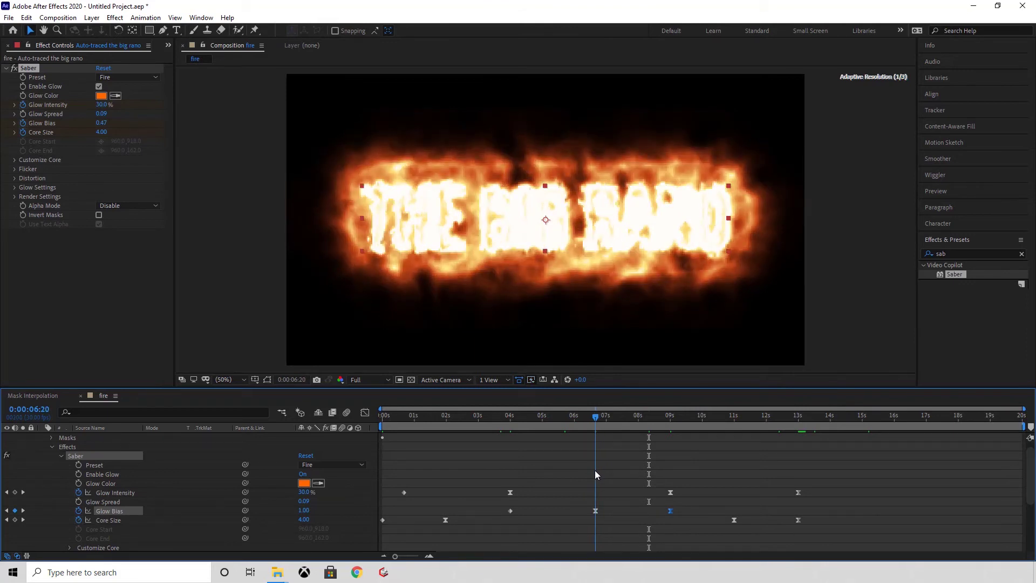
{"action": "left_click", "coordinate": [595, 510]}
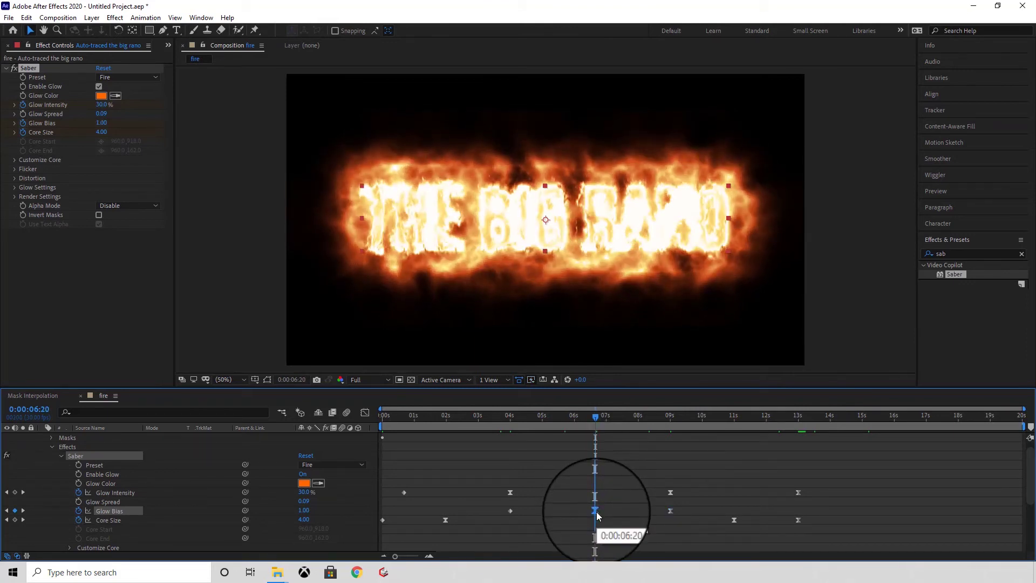
{"action": "left_click", "coordinate": [304, 510]}
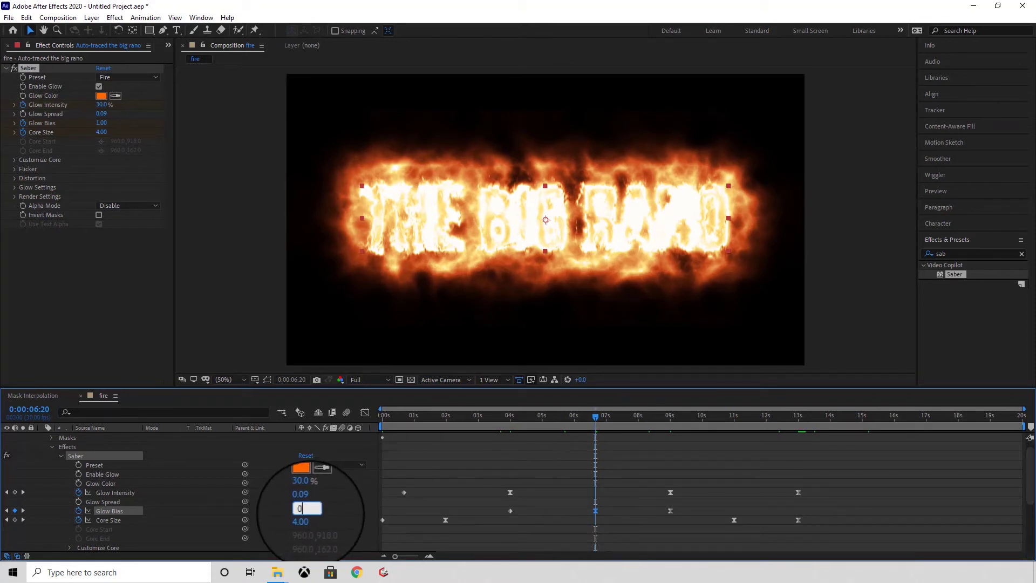
{"action": "type", "text": "7"}
{"action": "key", "text": "Return"}
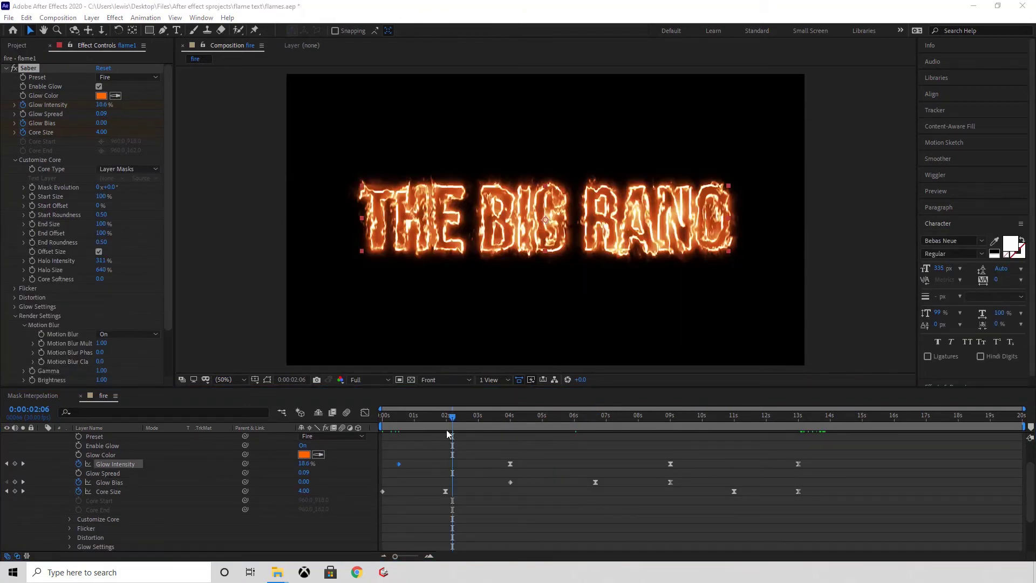
Move the first Glow Intensity keyframe to 0 seconds and scrub back through the opening to check it.
{"action": "left_click_drag", "start_coordinate": [452, 420], "coordinate": [419, 421]}
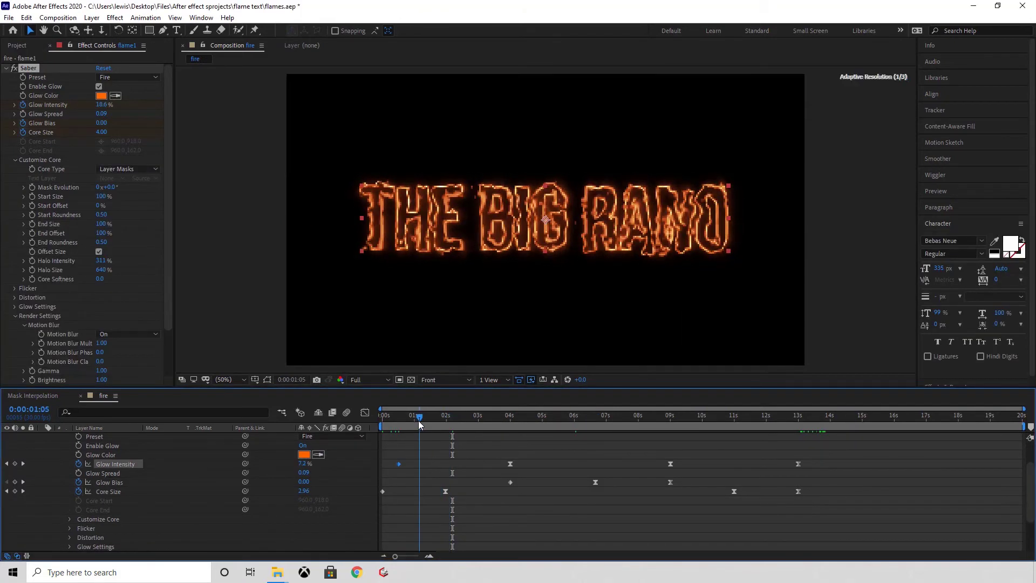
{"action": "left_click_drag", "start_coordinate": [396, 465], "coordinate": [384, 468]}
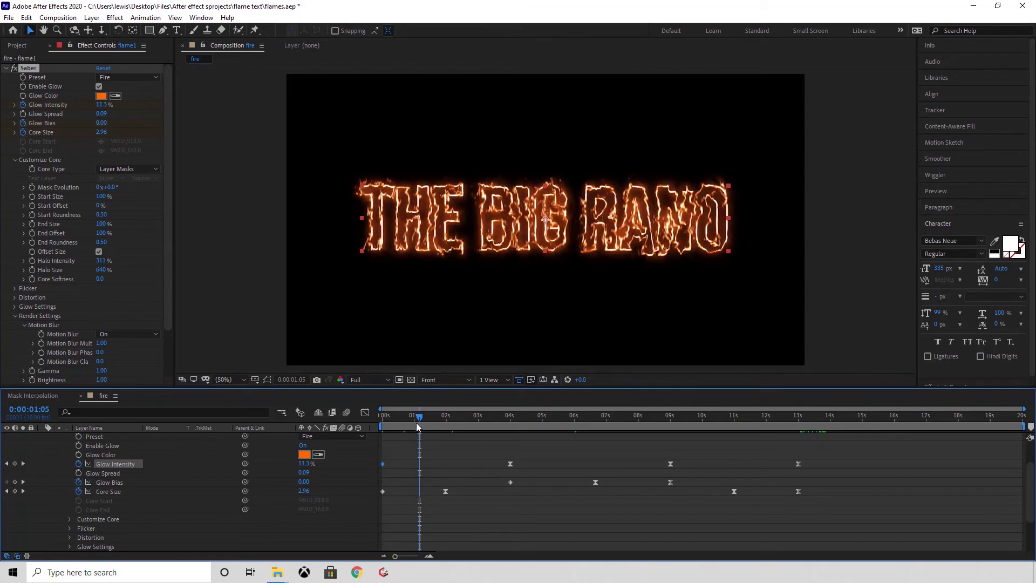
{"action": "left_click_drag", "start_coordinate": [420, 418], "coordinate": [386, 427]}
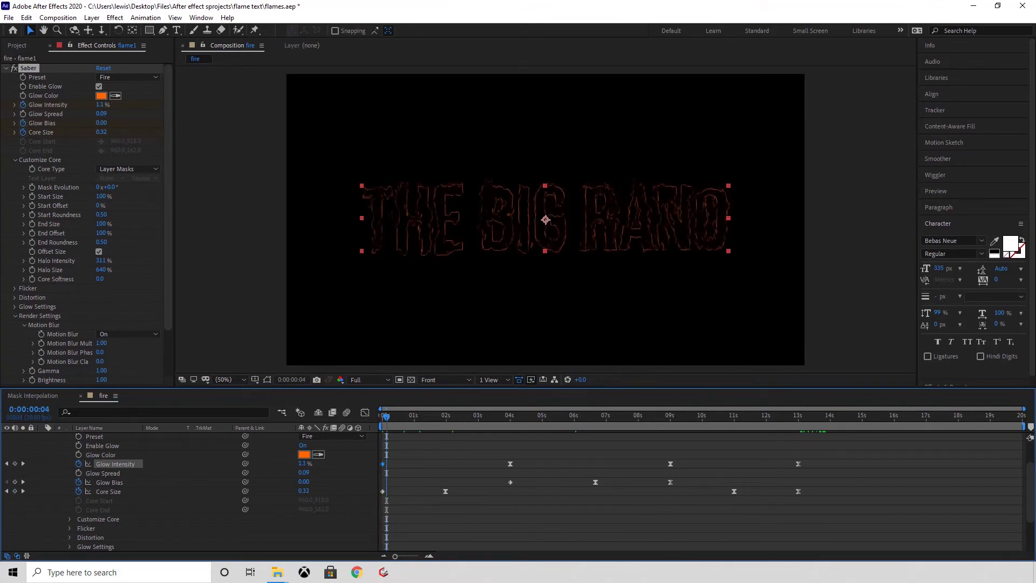
Start keyframing Glow Color at 0 seconds with yellow FFD200.
{"action": "key", "text": "Home"}
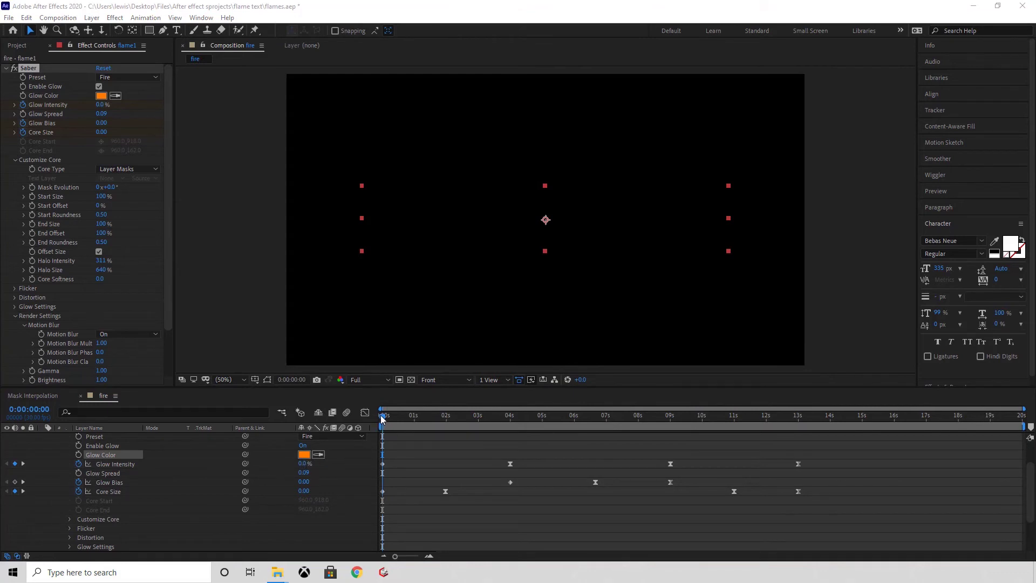
{"action": "left_click", "coordinate": [80, 458]}
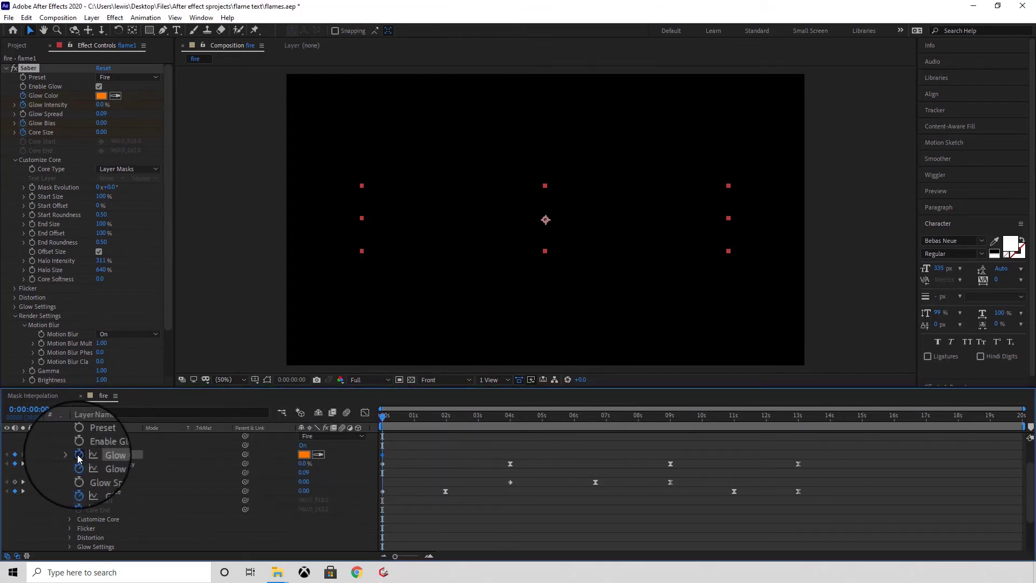
{"action": "left_click", "coordinate": [305, 454]}
{"action": "left_click_drag", "start_coordinate": [588, 262], "coordinate": [590, 268]}
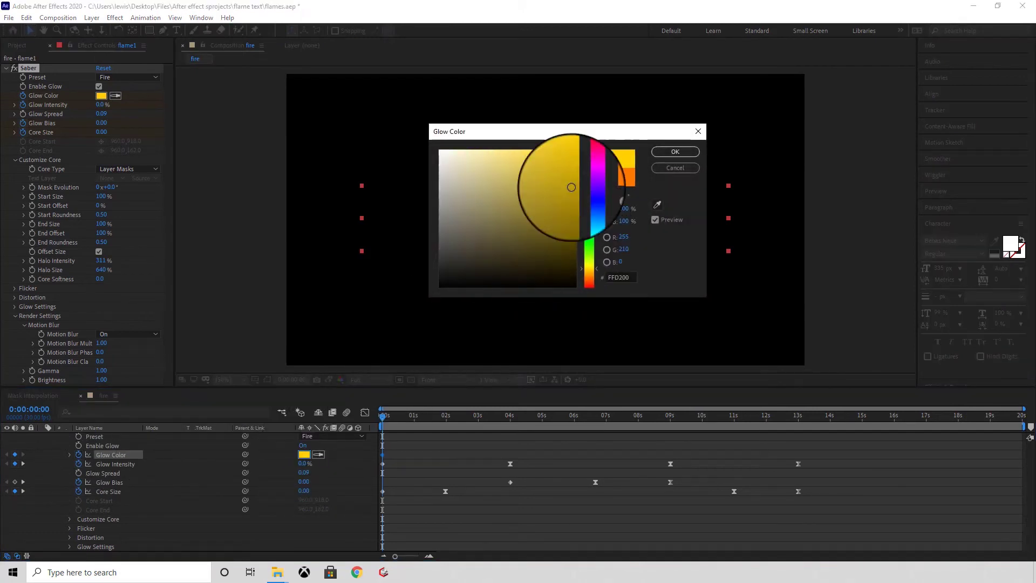
{"action": "left_click", "coordinate": [673, 151]}
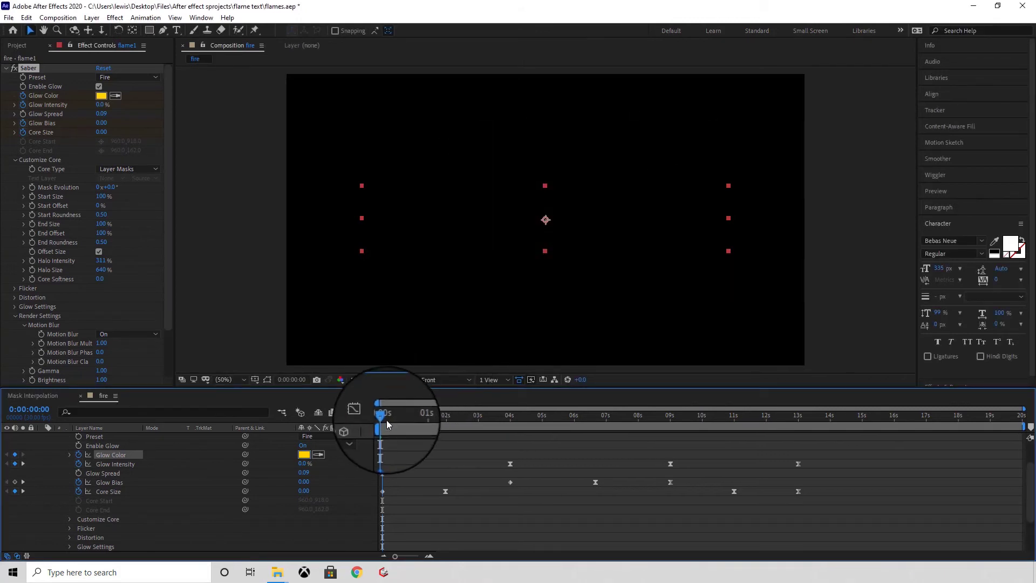
Add an orange FF7800 Glow Color keyframe at 0:00:02:20 and apply Easy Ease to it.
{"action": "left_click_drag", "start_coordinate": [384, 421], "coordinate": [468, 422]}
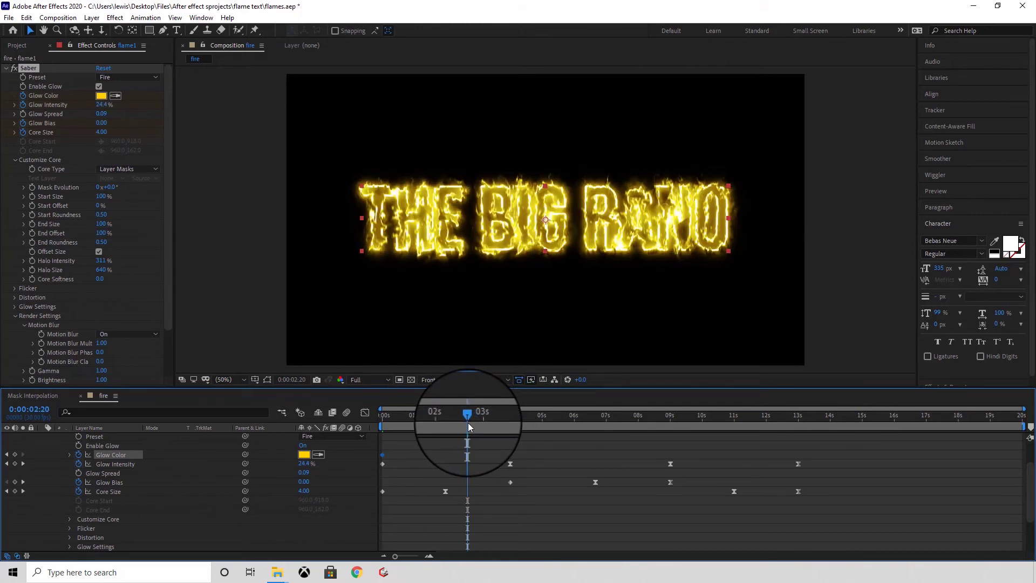
{"action": "left_click", "coordinate": [305, 455]}
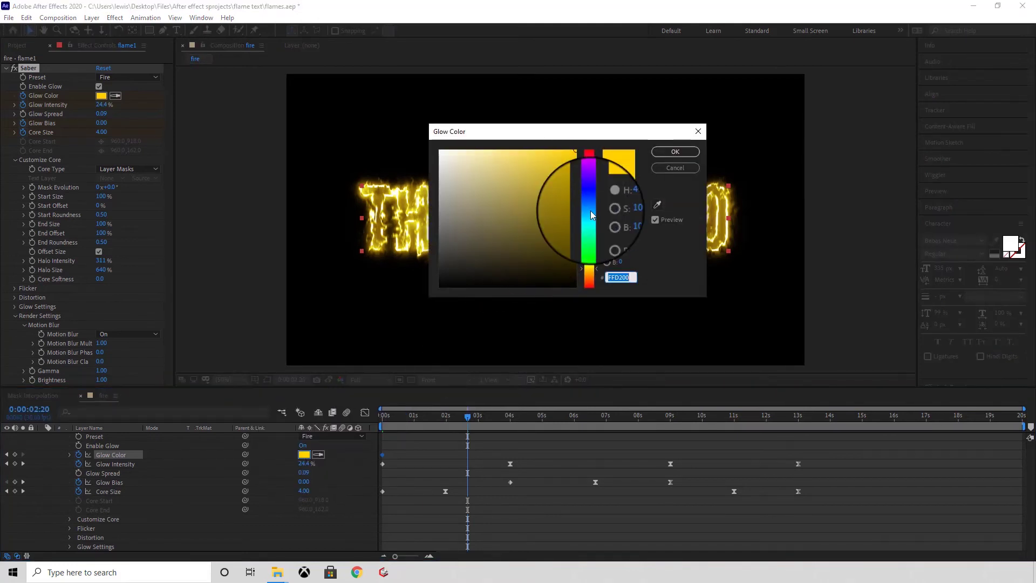
{"action": "left_click", "coordinate": [590, 275]}
{"action": "left_click", "coordinate": [589, 276]}
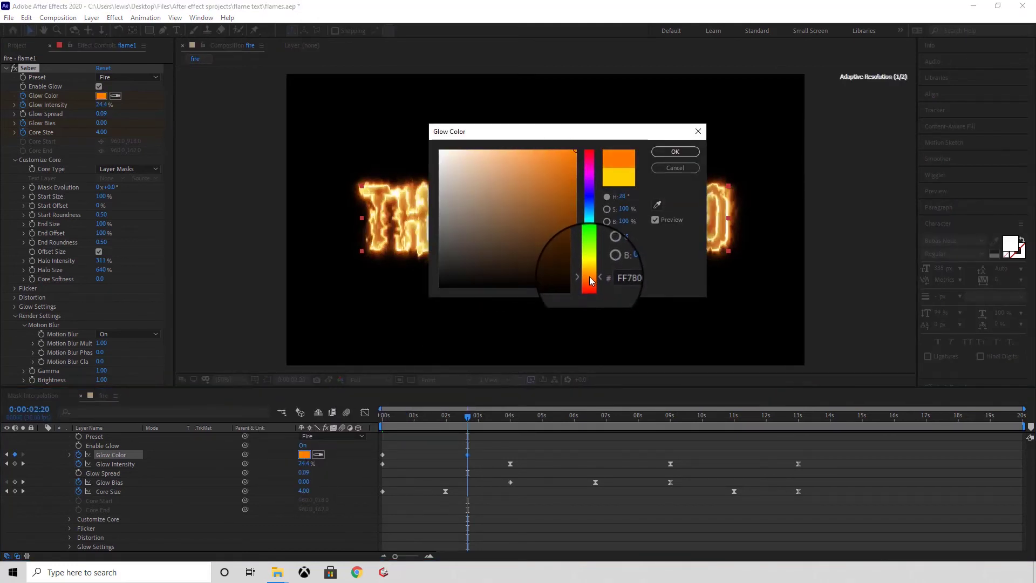
{"action": "left_click", "coordinate": [674, 152]}
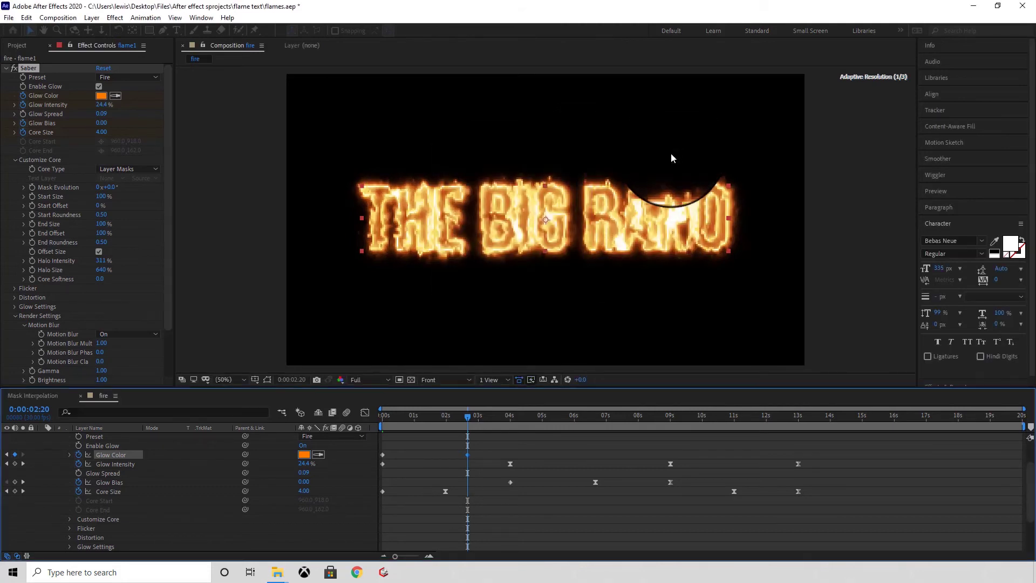
{"action": "right_click", "coordinate": [467, 455]}
{"action": "mouse_move", "coordinate": [565, 448]}
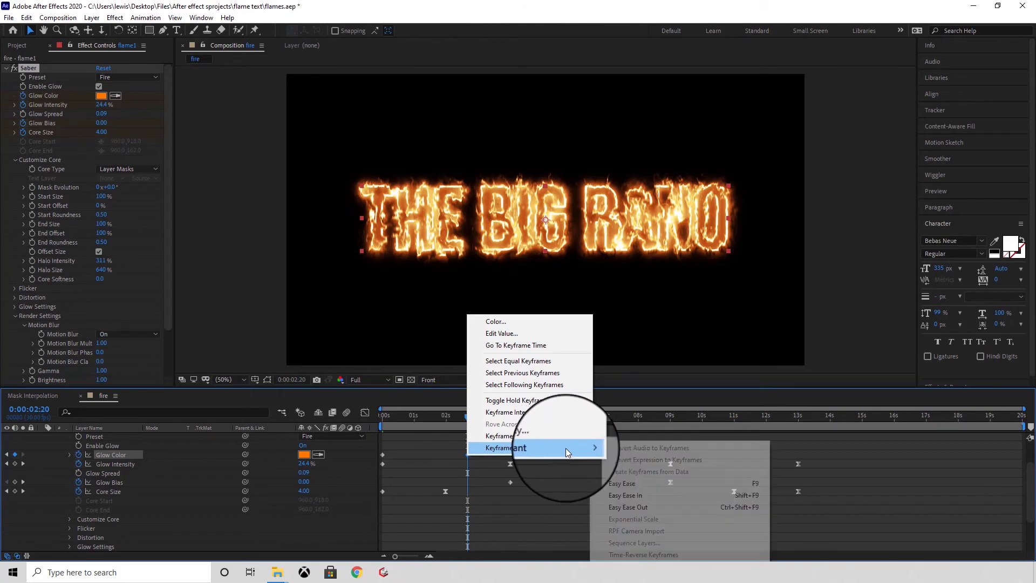
{"action": "left_click", "coordinate": [630, 485]}
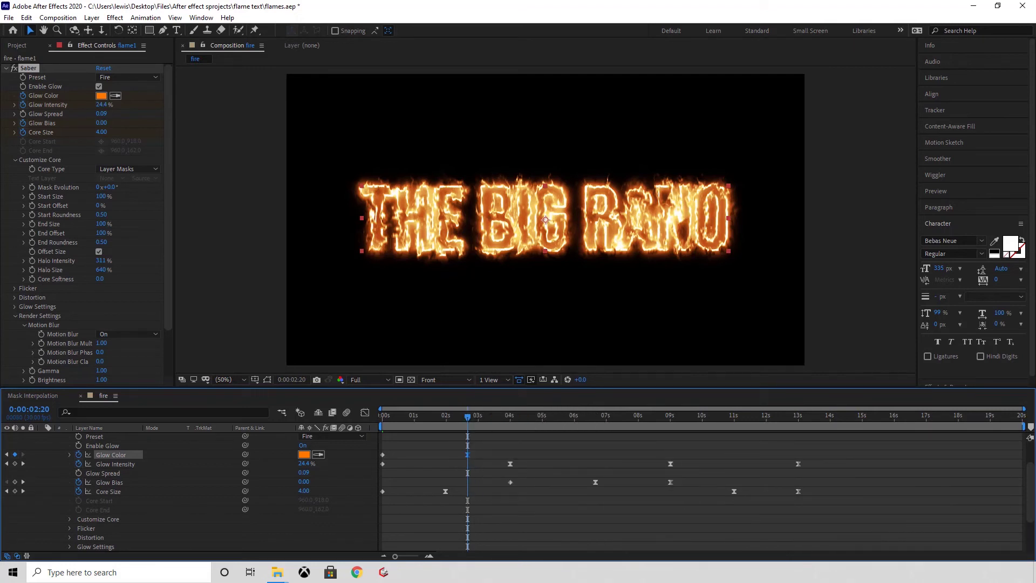
Add a red FF0000 Glow Color keyframe at 0:00:05:10.
{"action": "left_click", "coordinate": [486, 418]}
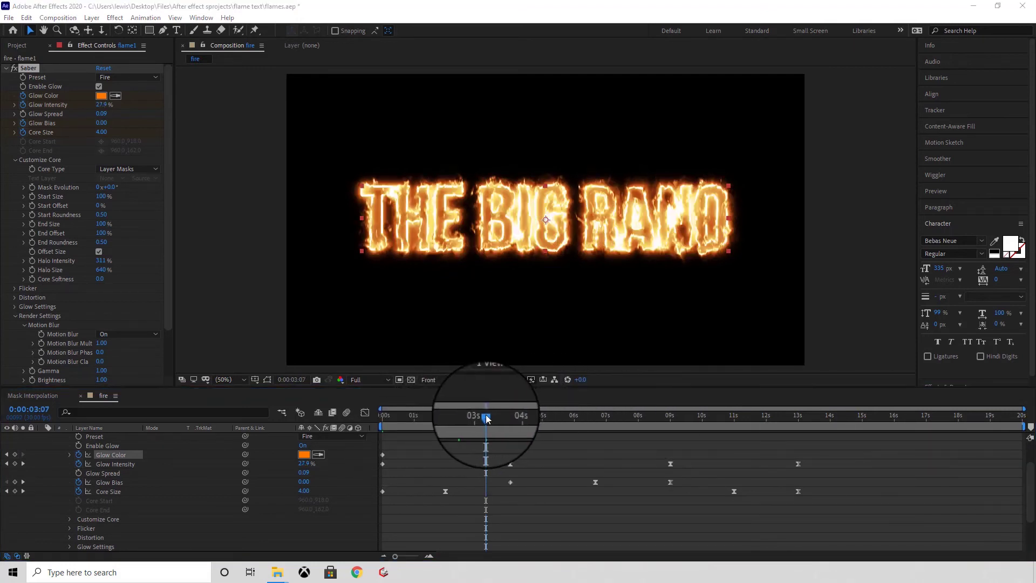
{"action": "left_click_drag", "start_coordinate": [486, 418], "coordinate": [553, 420]}
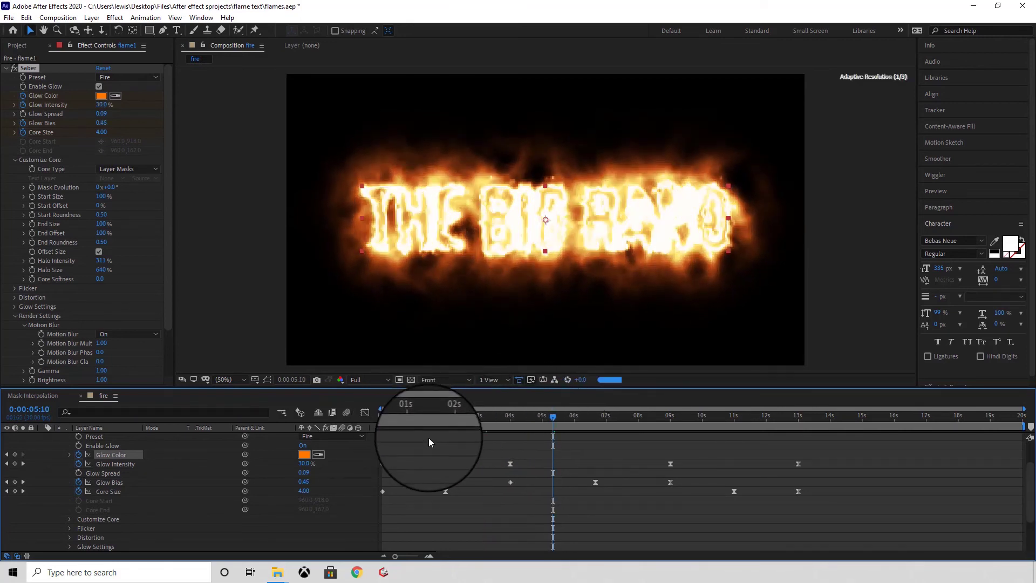
{"action": "left_click", "coordinate": [304, 455]}
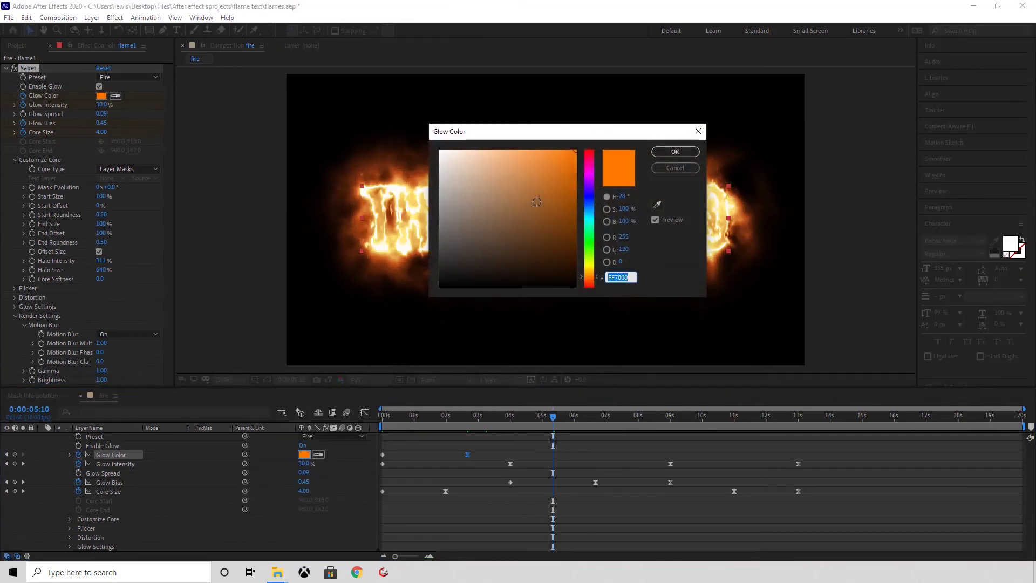
{"action": "left_click_drag", "start_coordinate": [588, 173], "coordinate": [596, 146]}
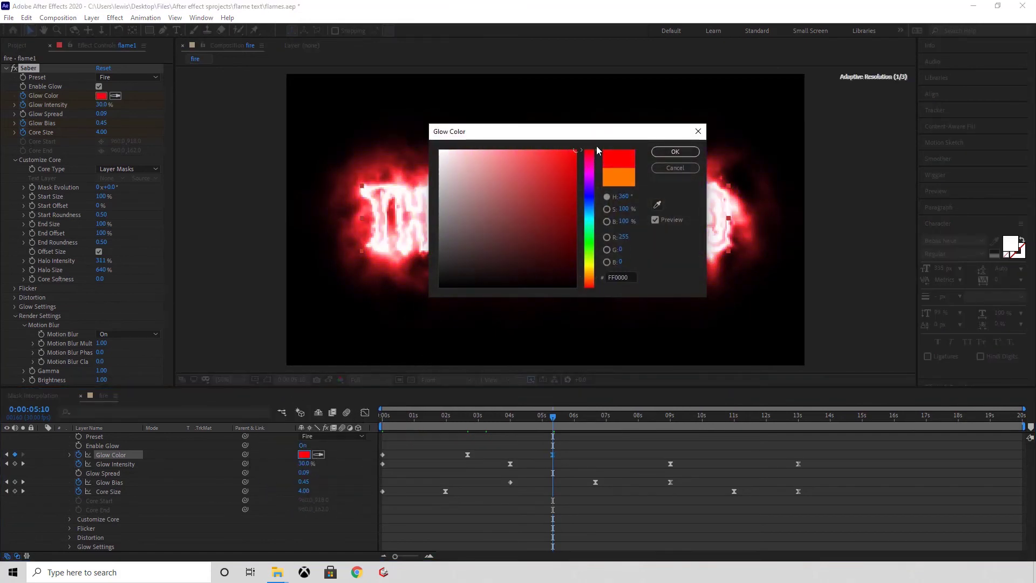
{"action": "left_click", "coordinate": [666, 152]}
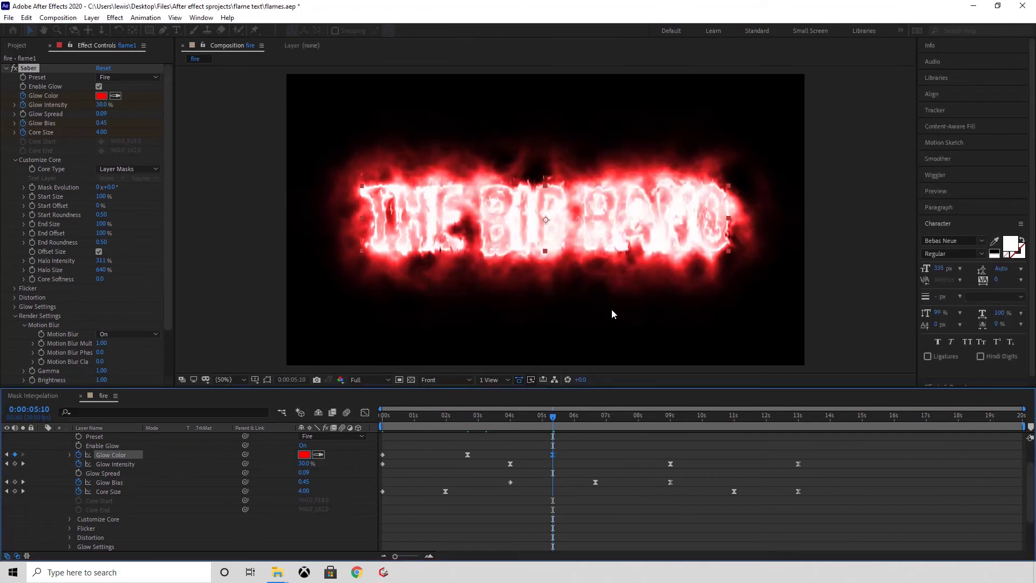
Add an orange FF6600 Glow Color keyframe at 0:00:09:00, in line with the Glow Intensity and Glow Bias keyframes.
{"action": "left_click", "coordinate": [551, 417]}
{"action": "left_click_drag", "start_coordinate": [551, 417], "coordinate": [668, 417]}
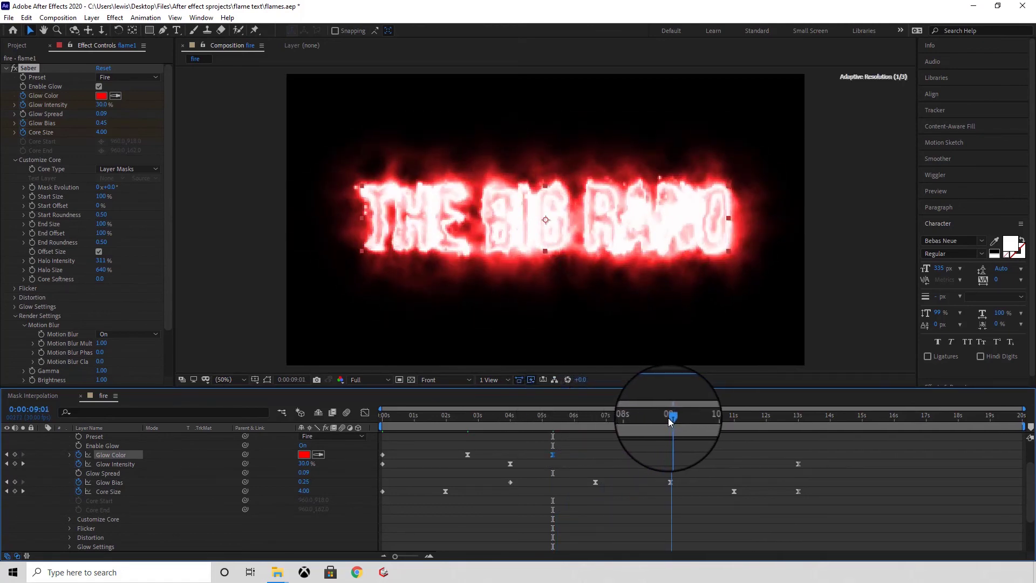
{"action": "left_click", "coordinate": [304, 455]}
{"action": "left_click_drag", "start_coordinate": [588, 259], "coordinate": [590, 282]}
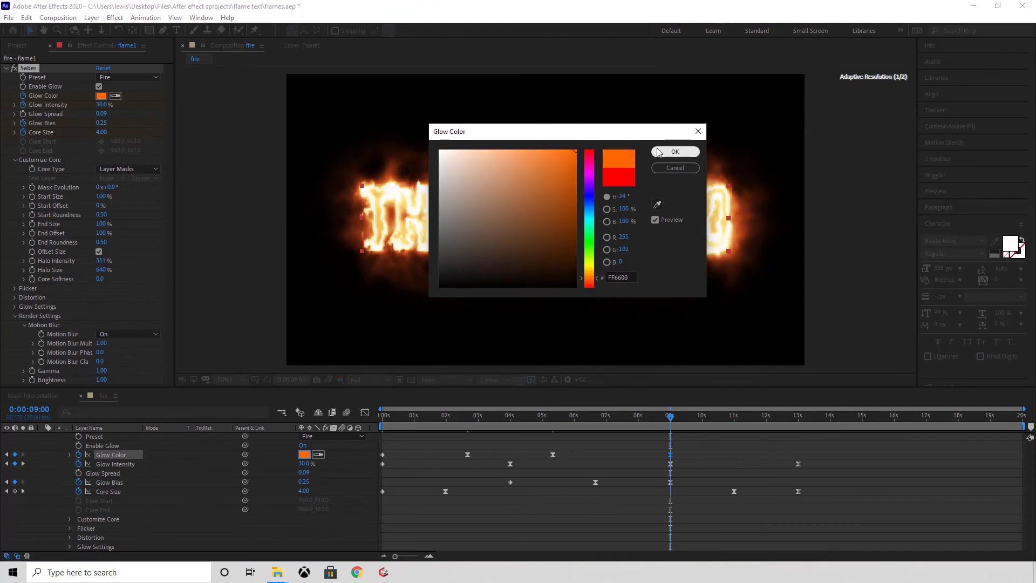
{"action": "left_click", "coordinate": [675, 151]}
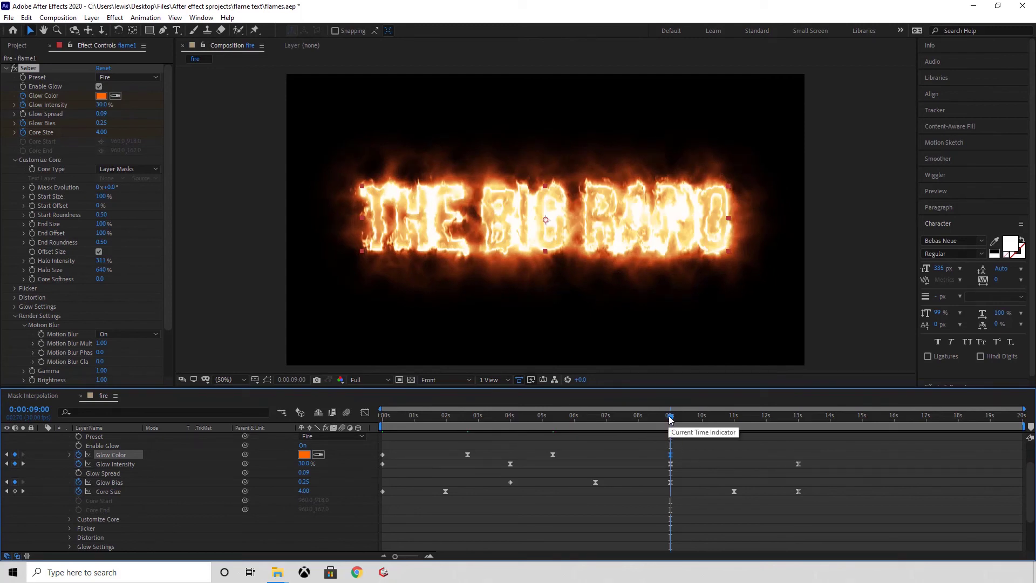
Add a yellow FFE400 Glow Color keyframe at 0:00:11:00, in line with the Core Size keyframe.
{"action": "left_click_drag", "start_coordinate": [671, 420], "coordinate": [734, 419]}
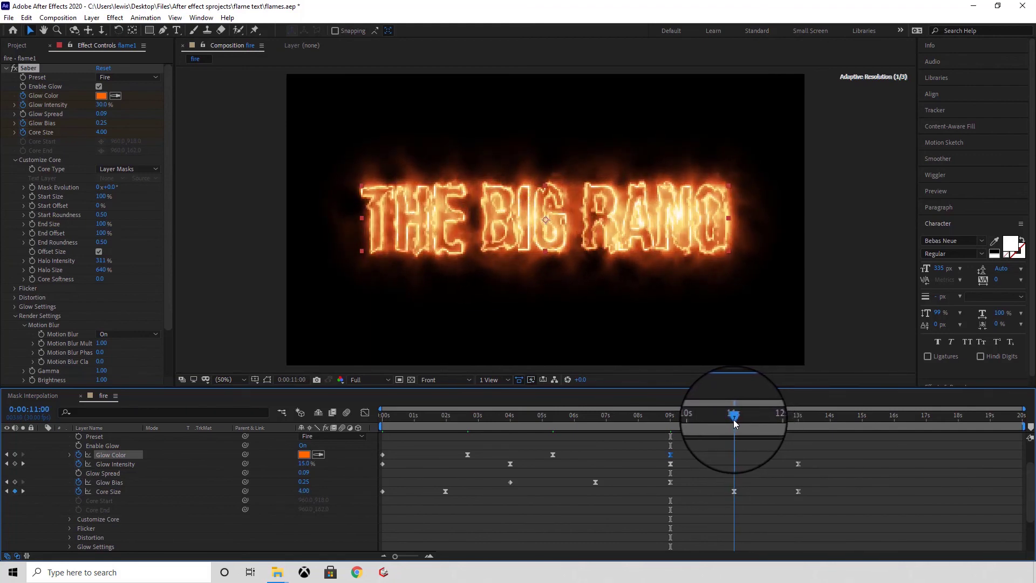
{"action": "left_click", "coordinate": [306, 454]}
{"action": "left_click_drag", "start_coordinate": [592, 232], "coordinate": [592, 270]}
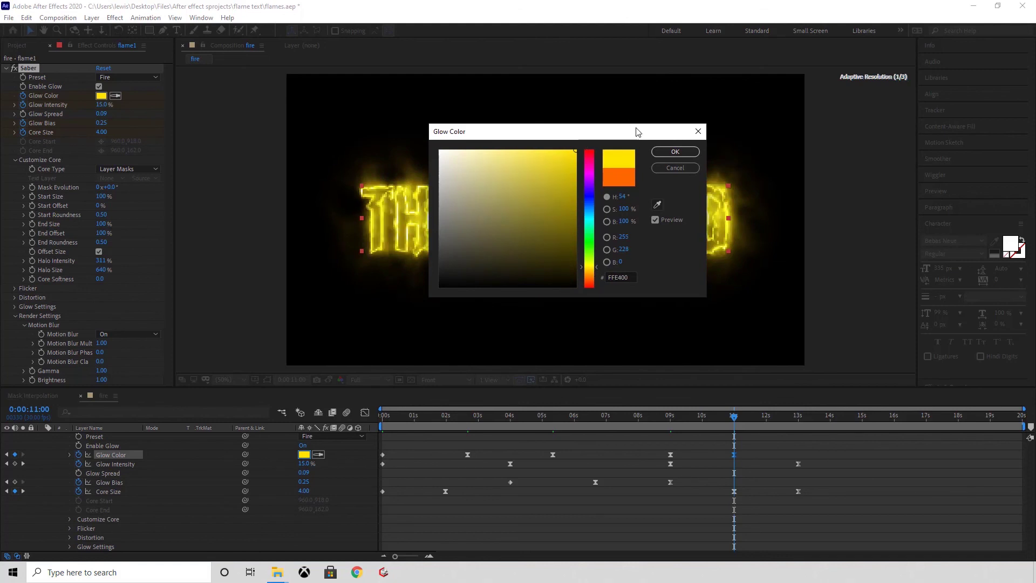
{"action": "left_click", "coordinate": [674, 153]}
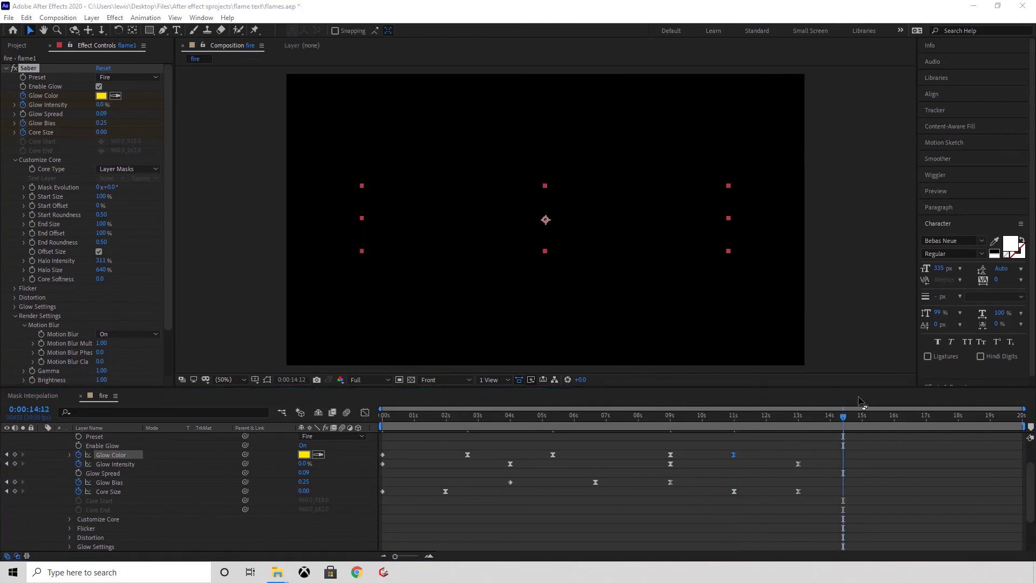
Return to the start of the composition and preview the full fire text animation until the flames die out.
{"action": "left_click_drag", "start_coordinate": [844, 421], "coordinate": [339, 432]}
{"action": "key", "text": "space"}
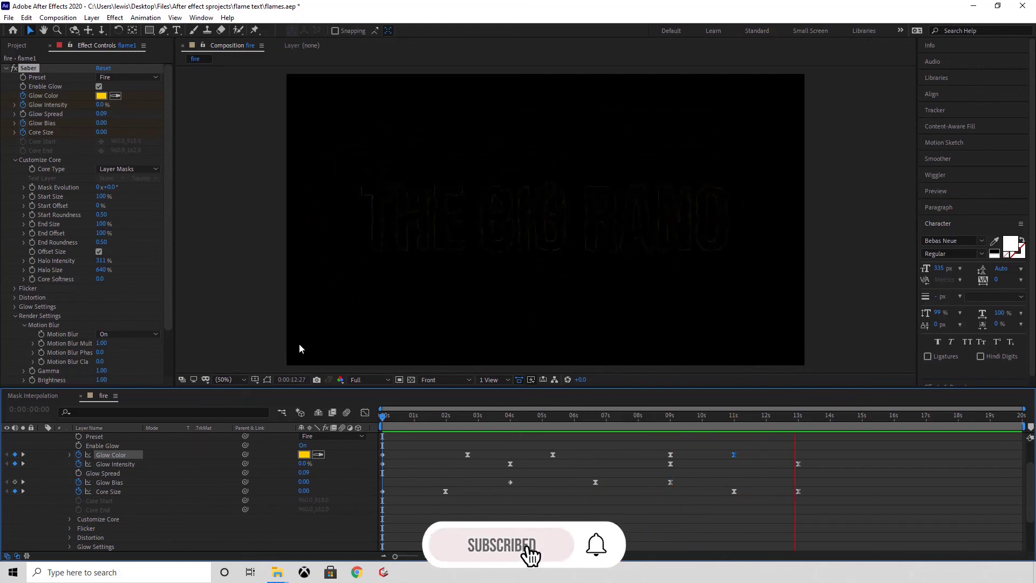
{"action": "key", "text": "space"}
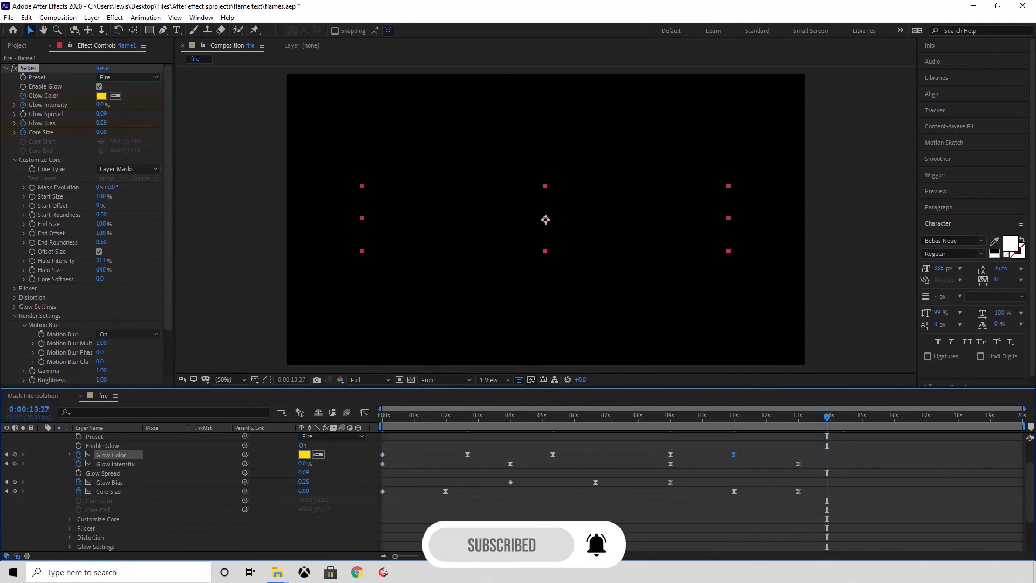